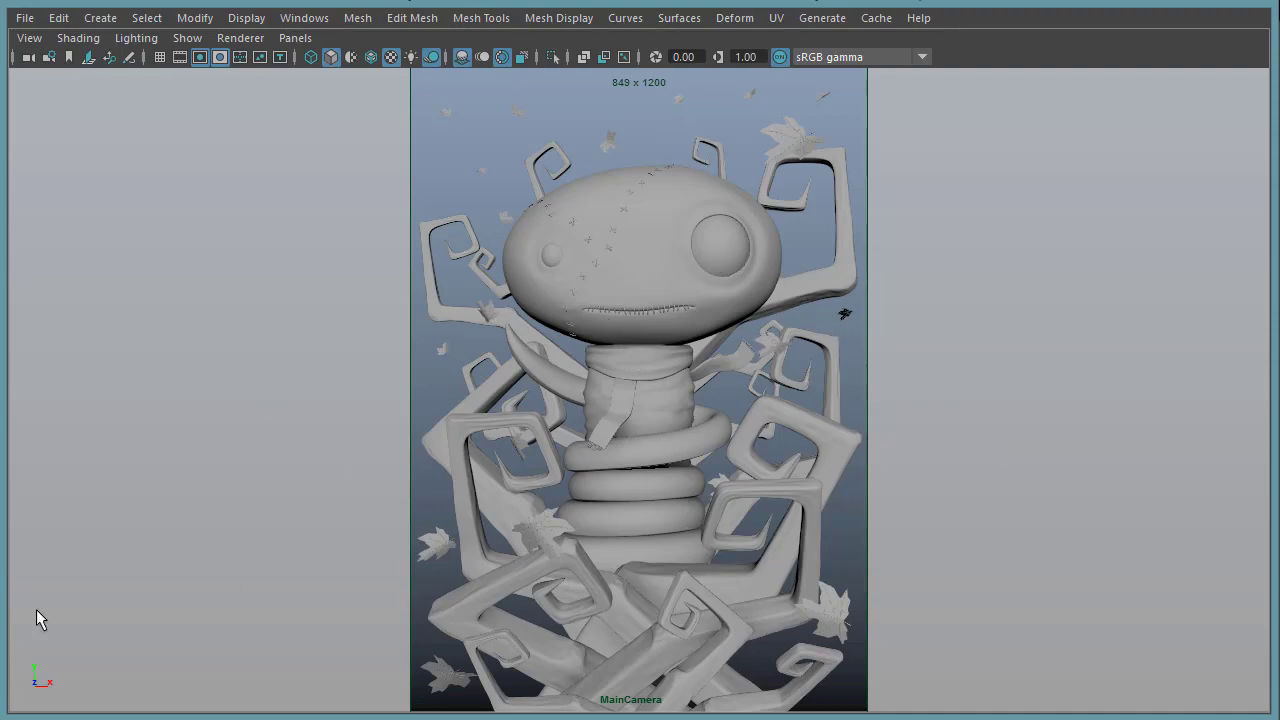
- Open the Render View beside the model and render the scene through MainCamera
left_click(318, 22)
mouse_move(512, 130)
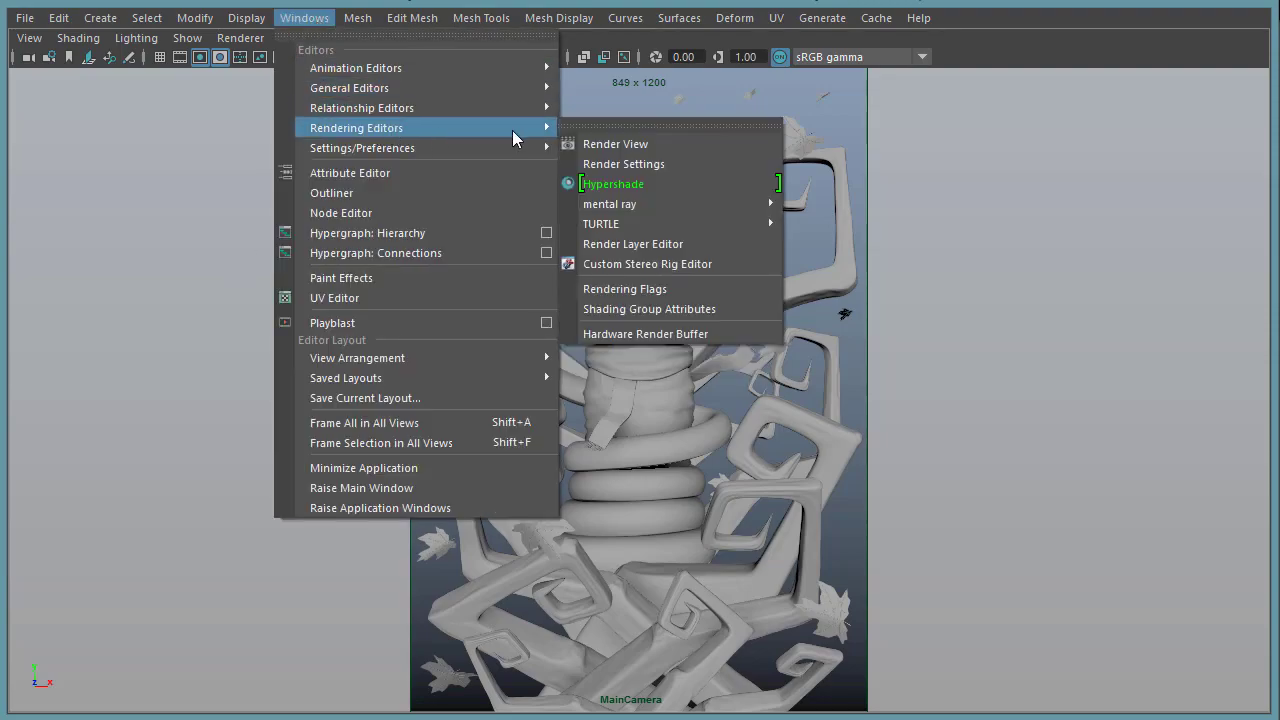
left_click(613, 146)
left_click_drag(396, 48, 1050, 48)
left_click(872, 62)
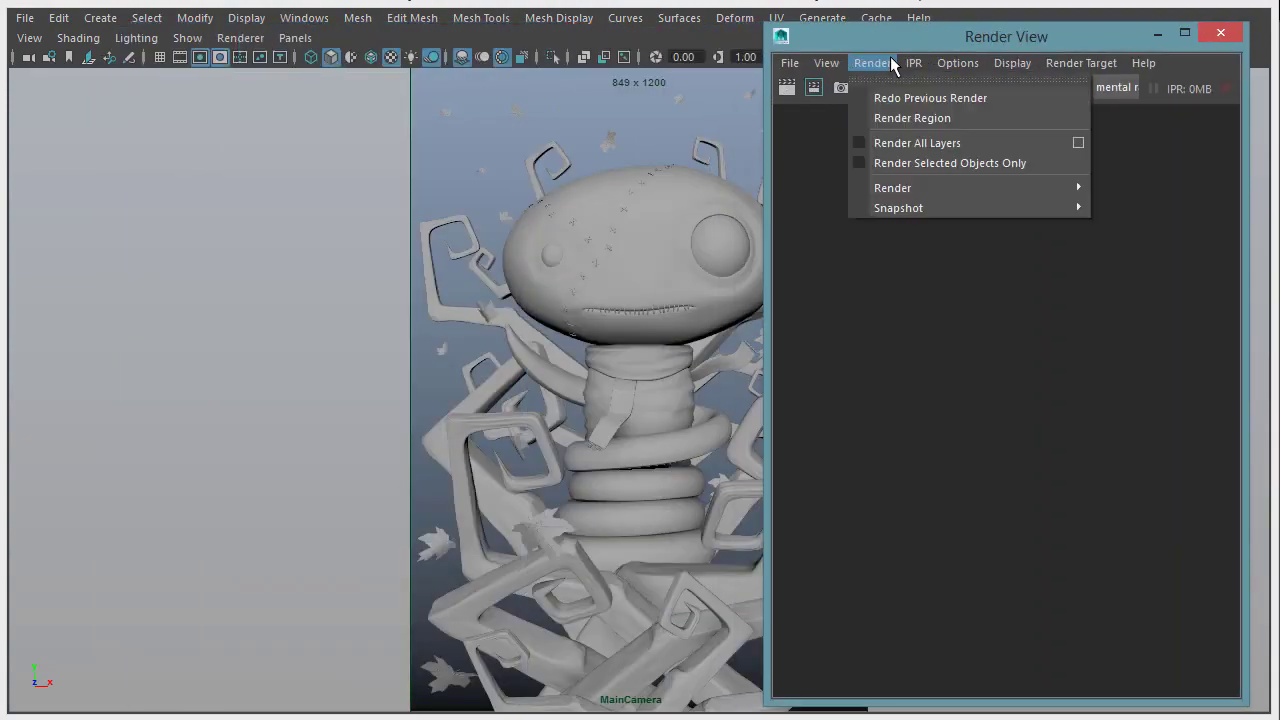
mouse_move(903, 208)
left_click(1163, 229)
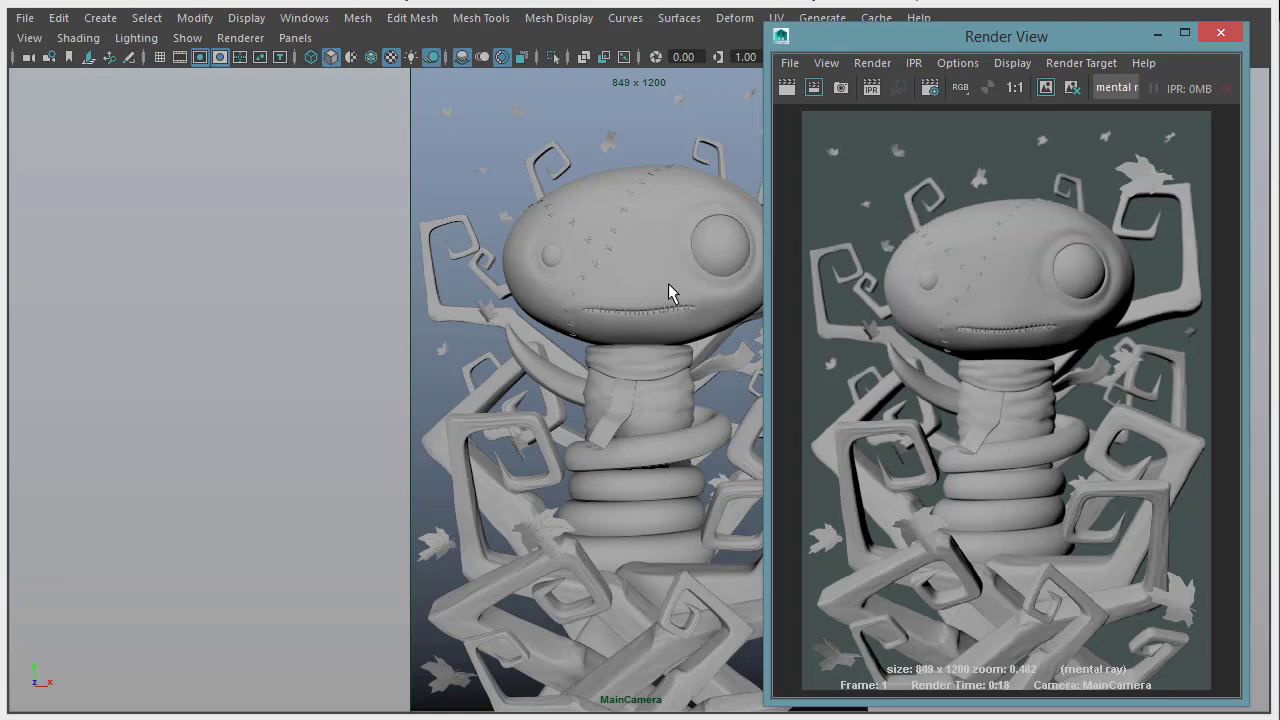
- Display the head mesh's material attributes, minimise the Render View and clear the selection
left_click(638, 235)
right_click(639, 237)
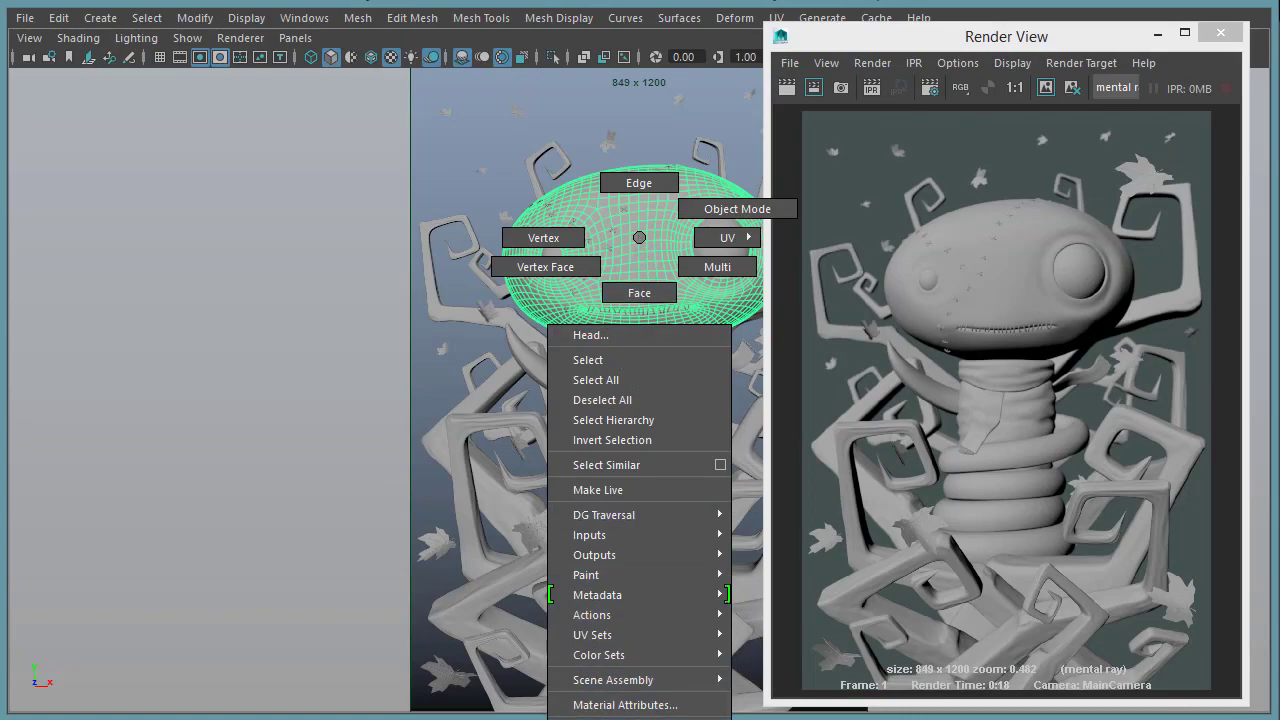
left_click(642, 256)
key("backslash")
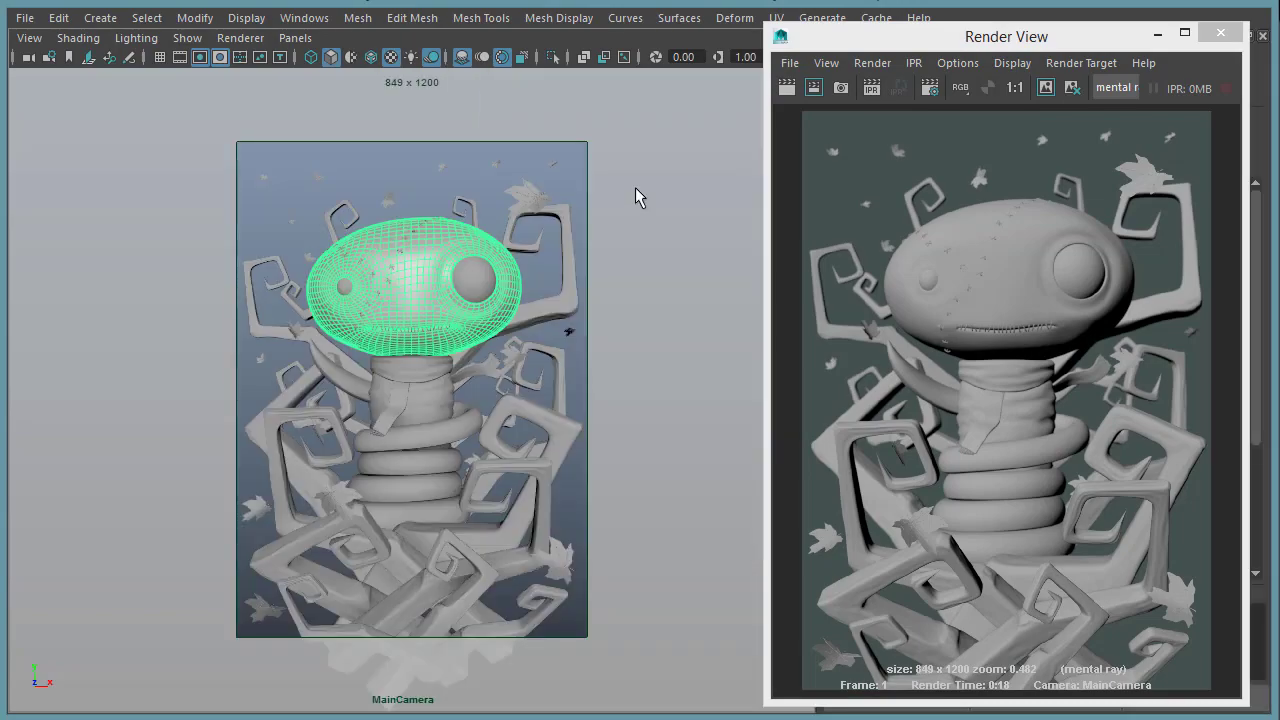
left_click(1157, 36)
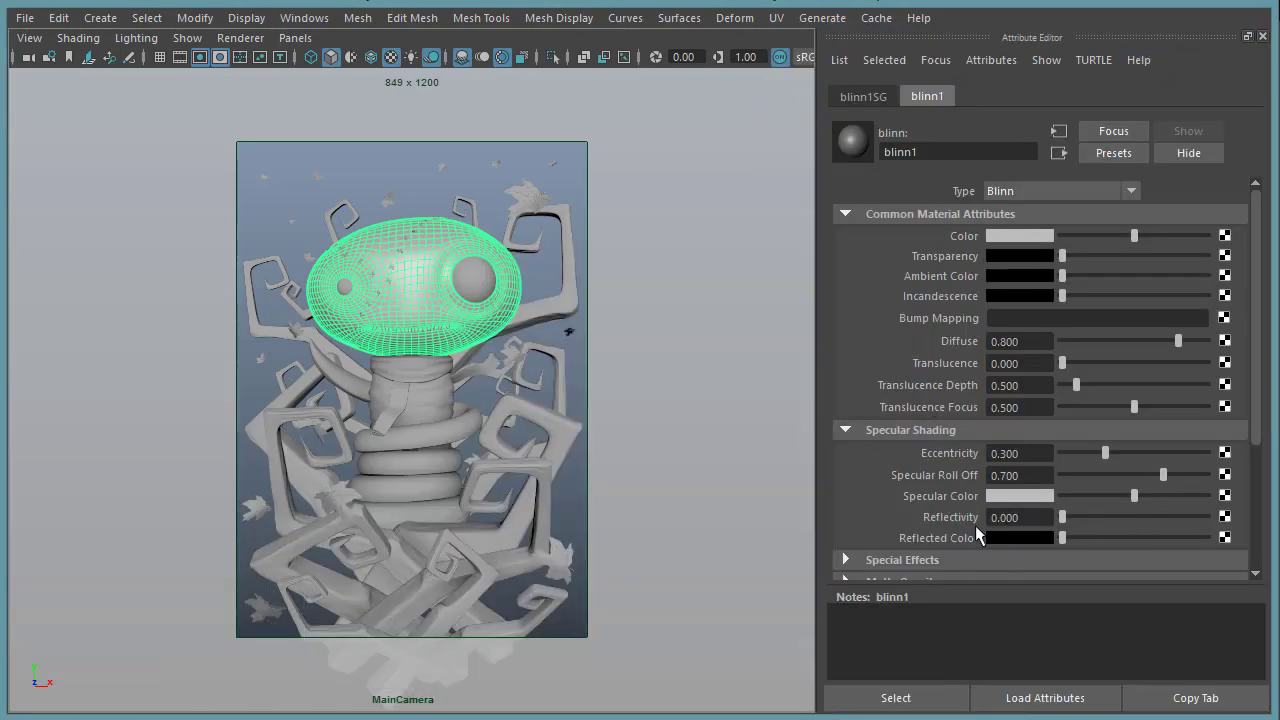
left_click(737, 297)
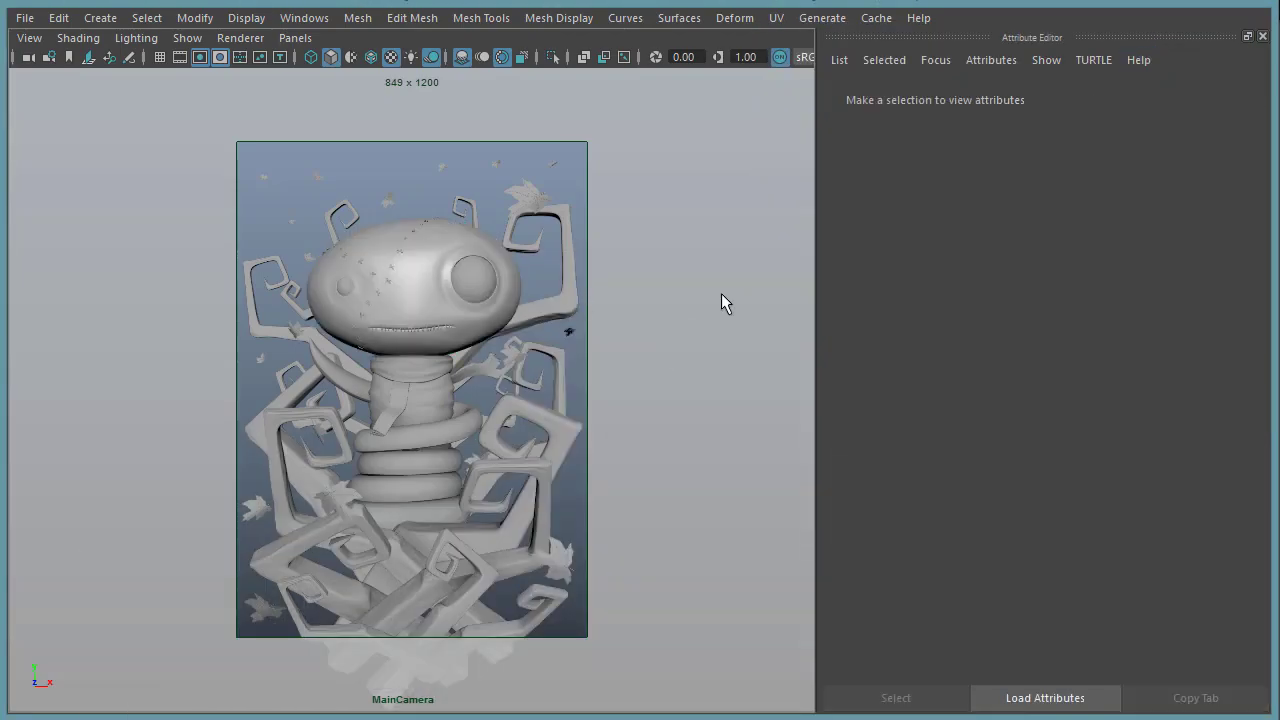
- Connect a File texture to the displacement material of the head's blinn1SG shading group
left_click(419, 292)
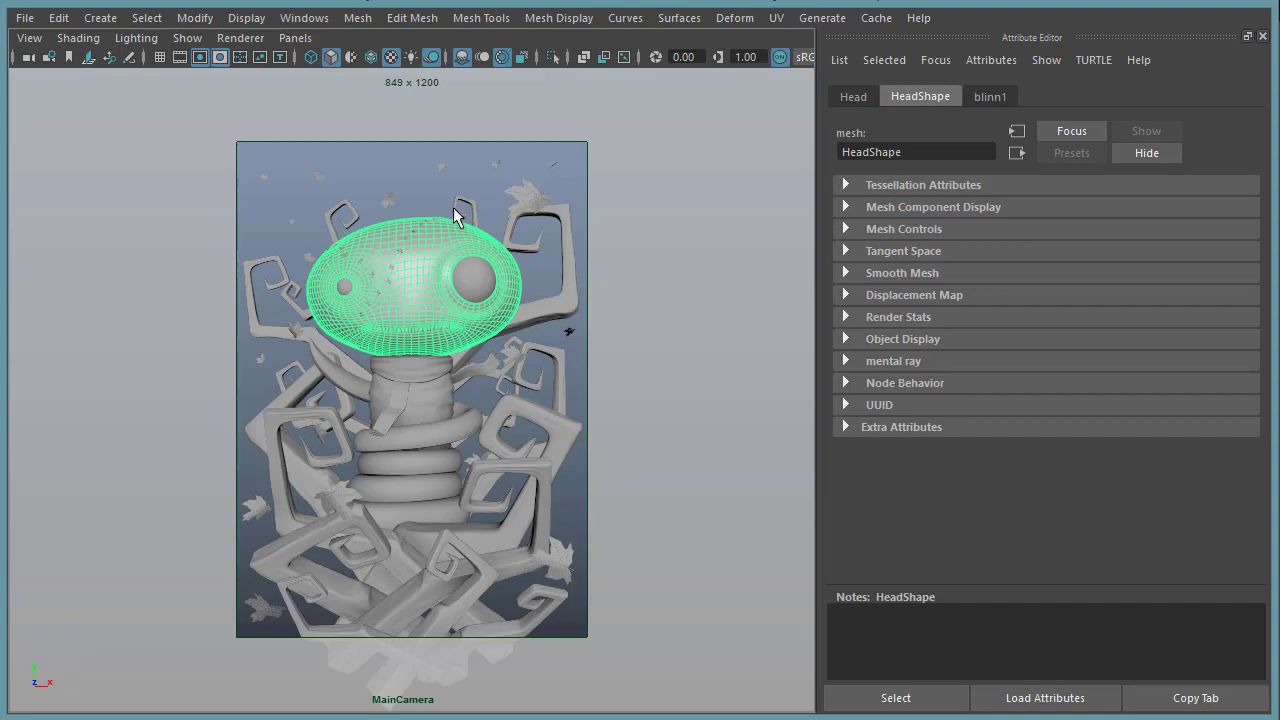
left_click(985, 97)
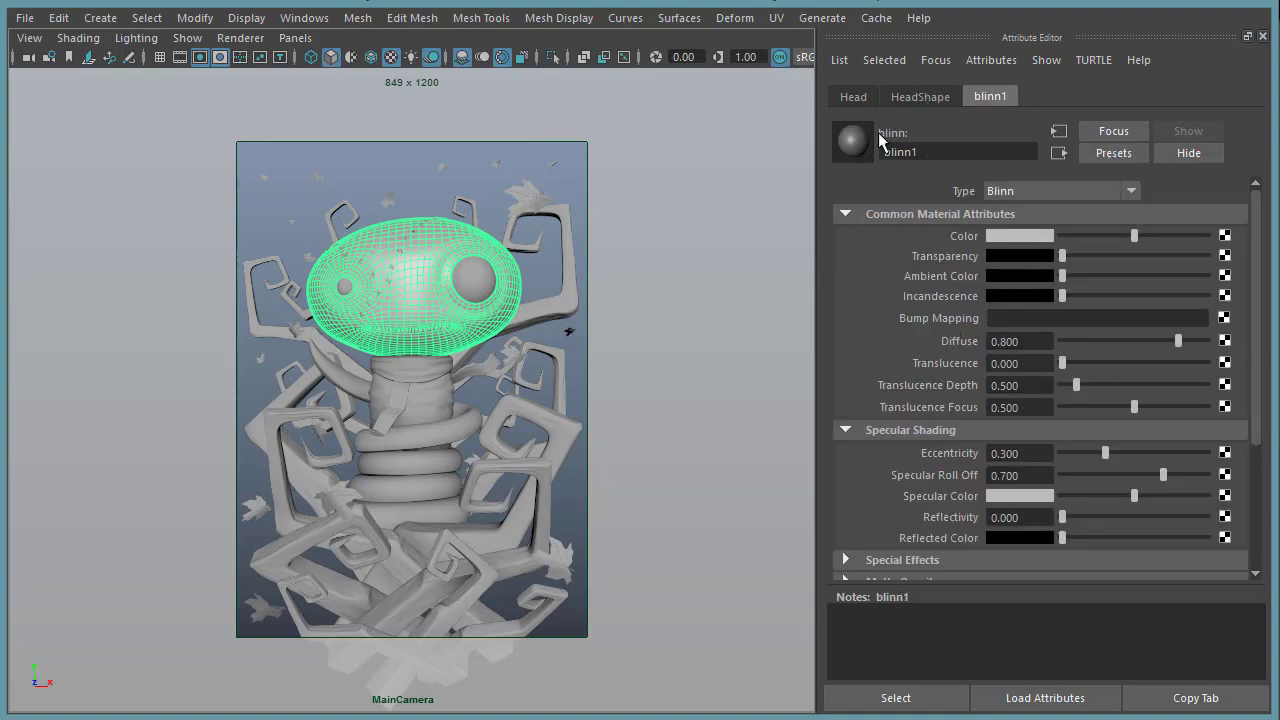
left_click(912, 214)
left_click(912, 236)
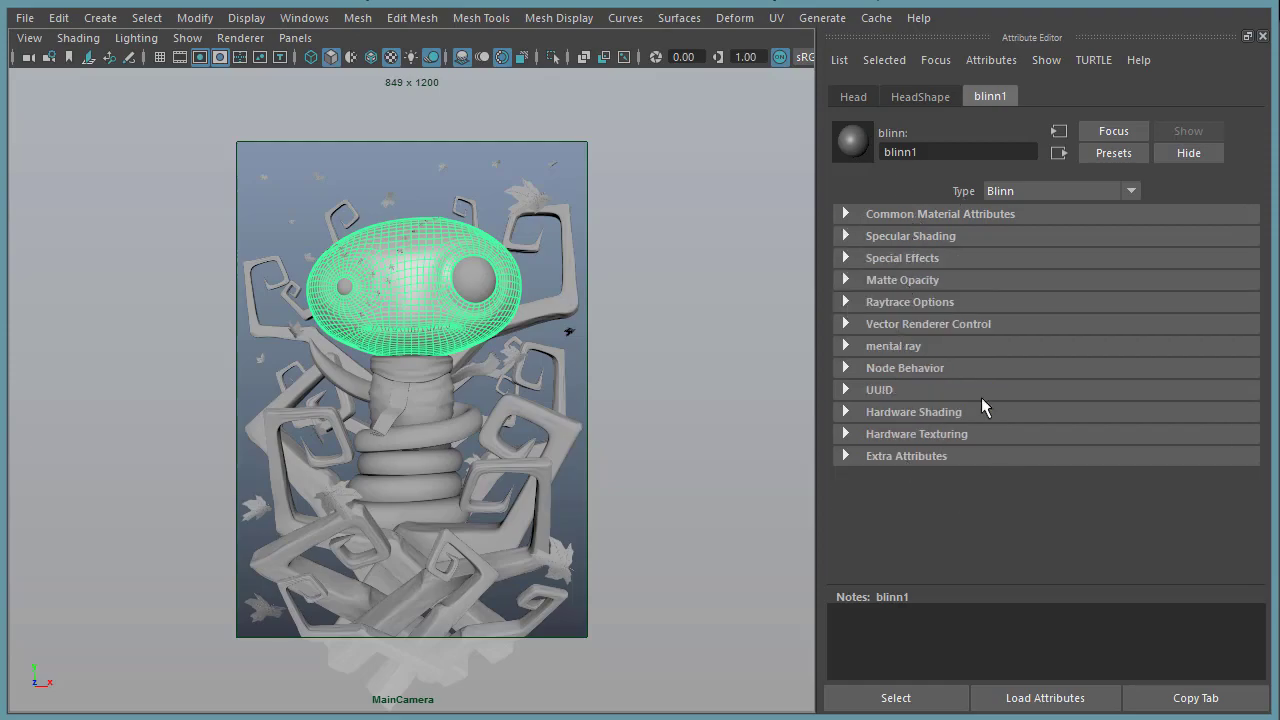
left_click(1059, 154)
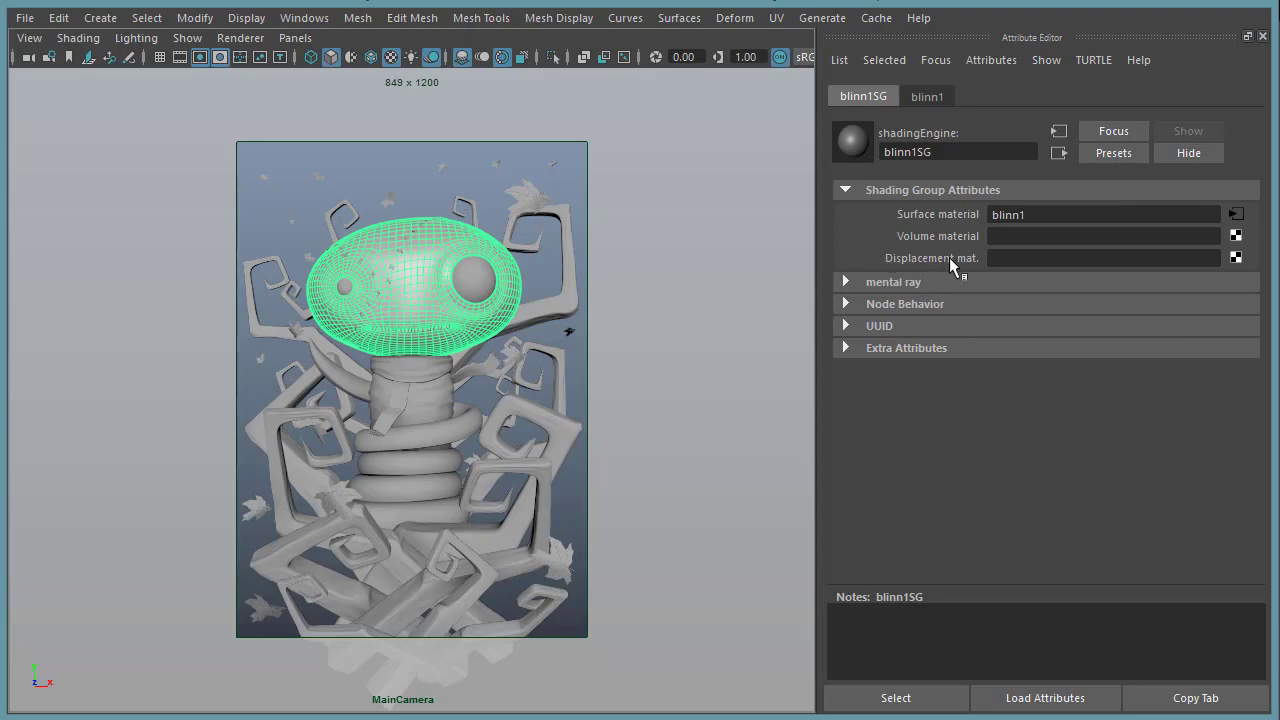
left_click(1237, 258)
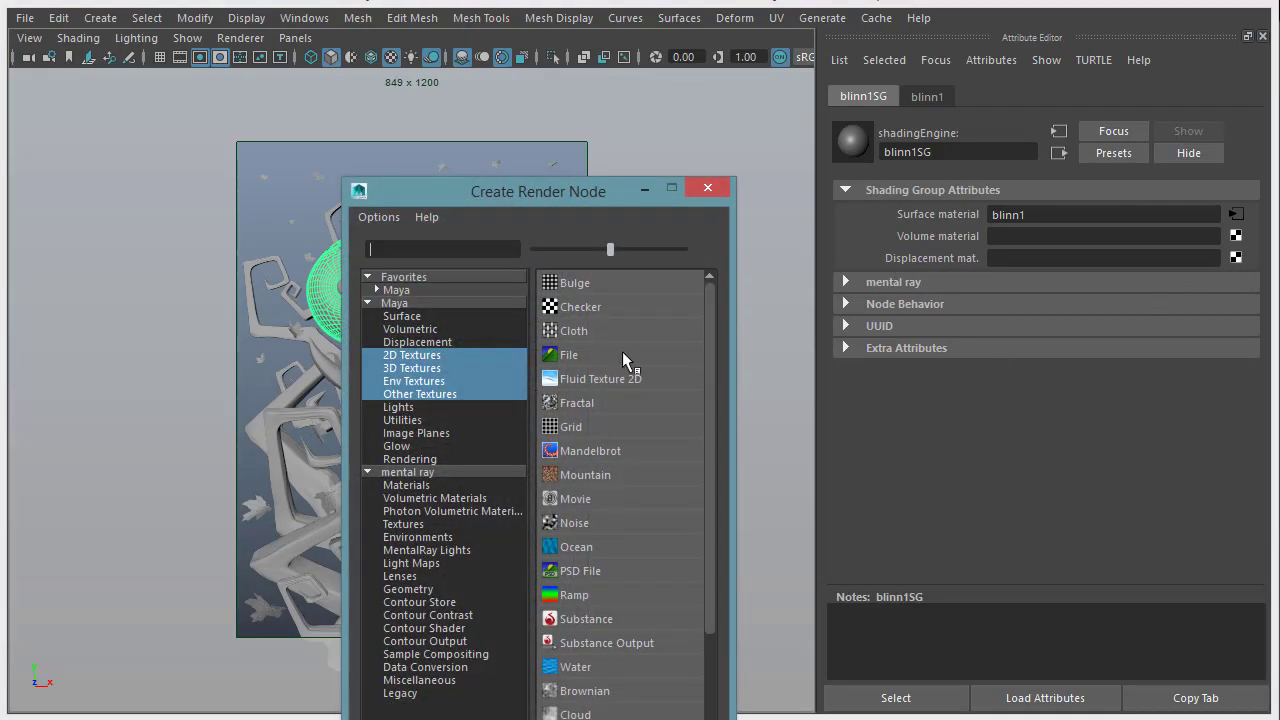
left_click(622, 355)
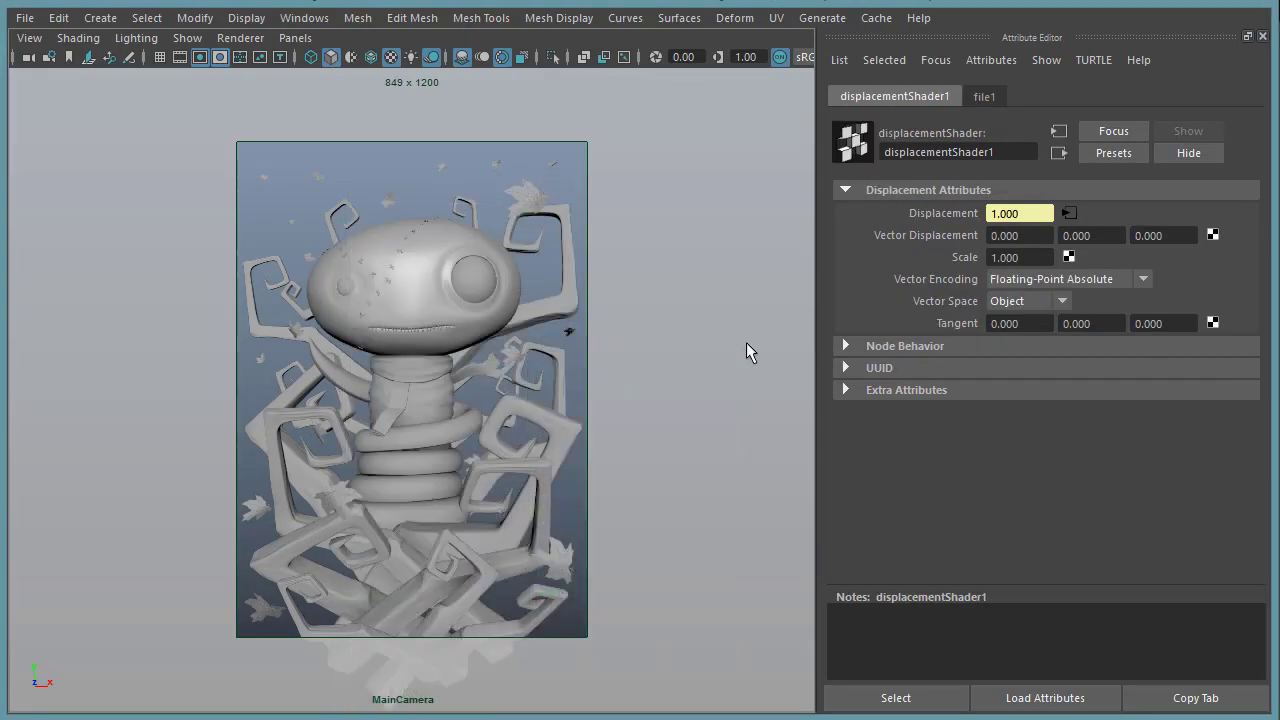
- Load DreamerMain_Disp.tif from the Textures folder as the image of the displacement file node
left_click(984, 96)
left_click(1230, 283)
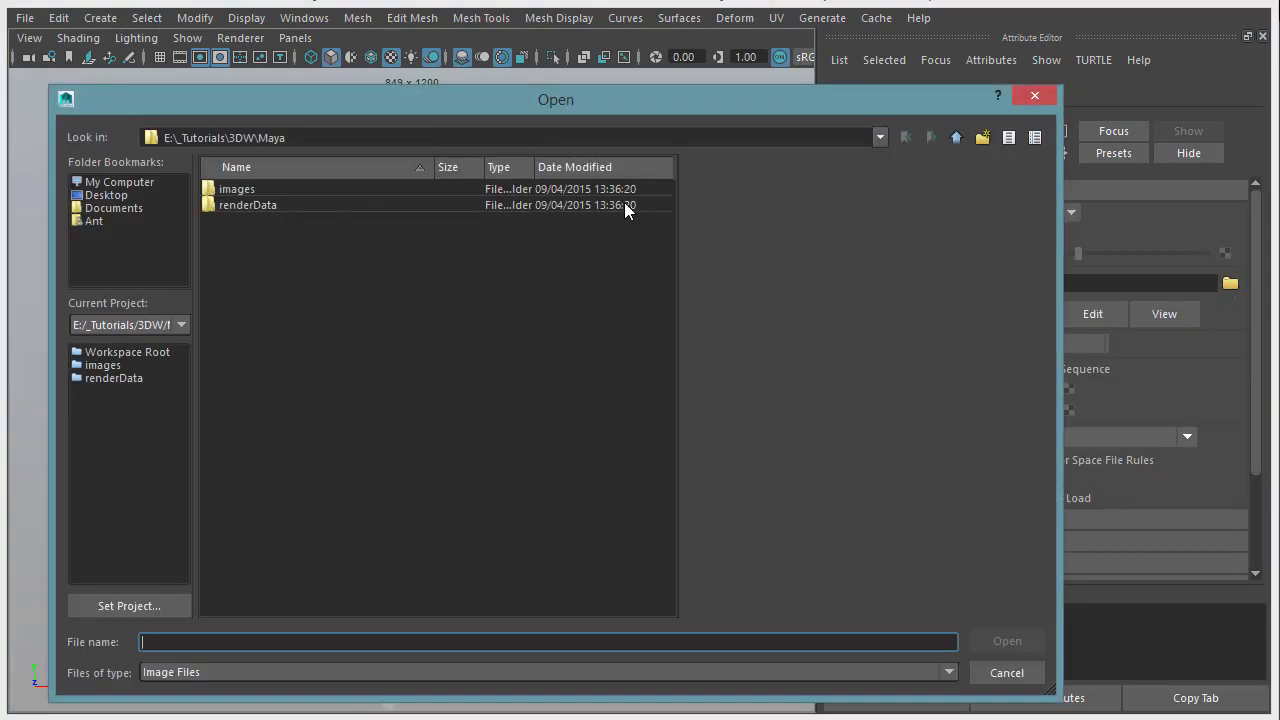
left_click(957, 137)
double_click(250, 222)
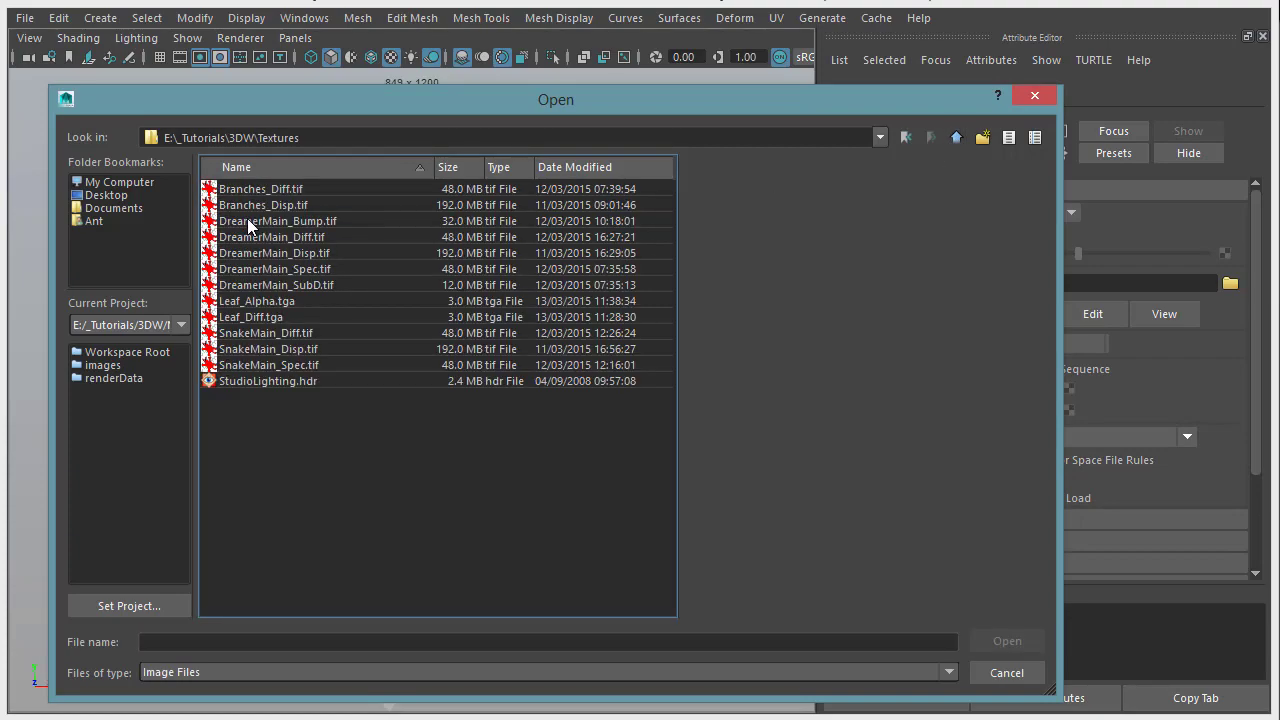
left_click(302, 255)
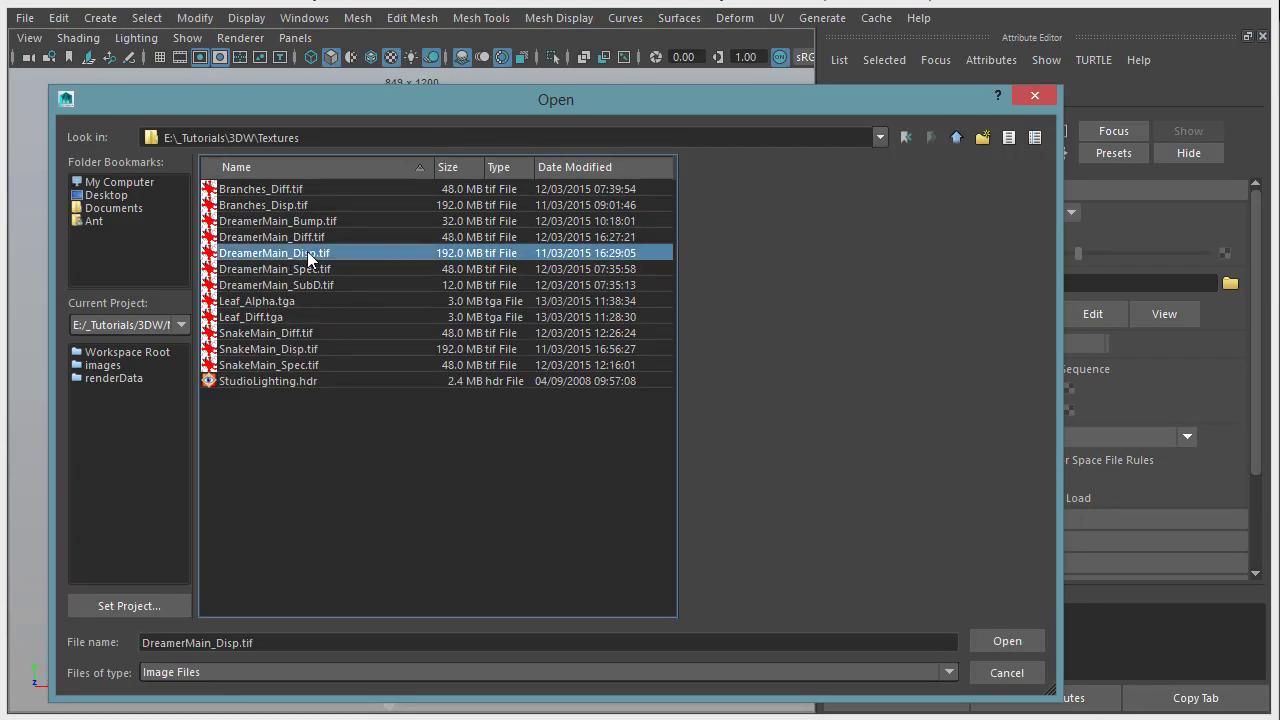
double_click(309, 255)
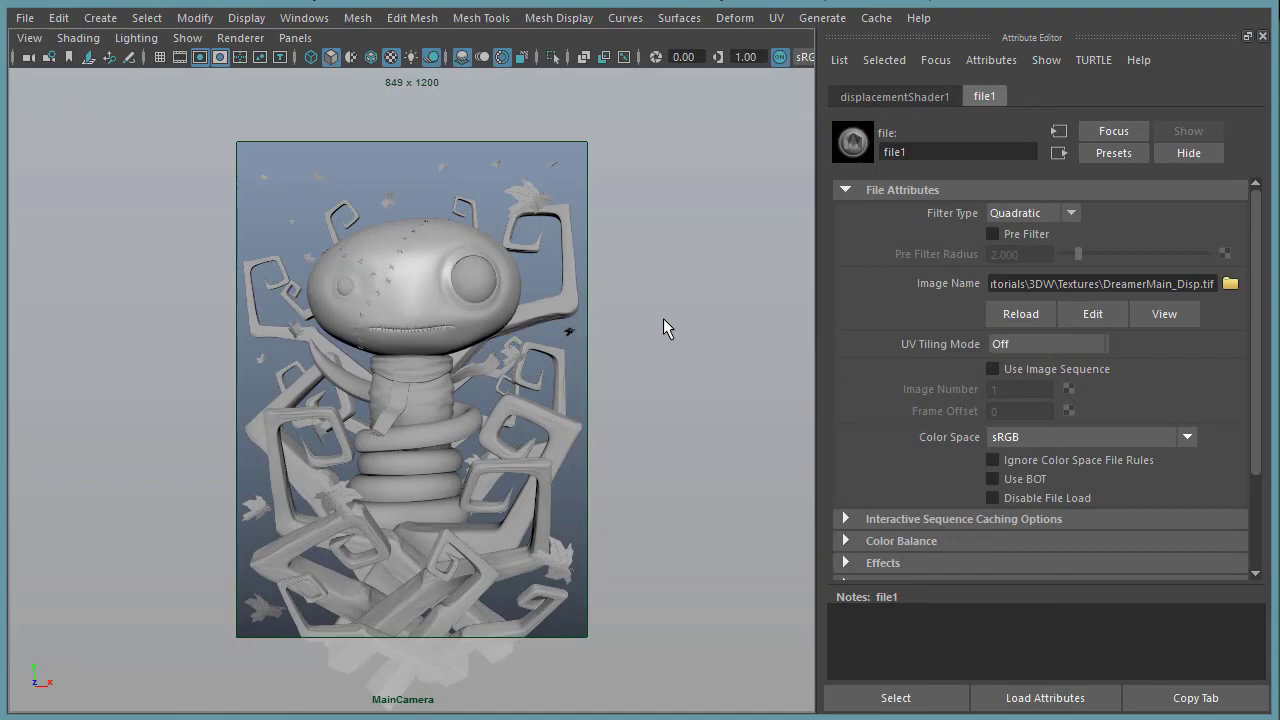
- Keep the existing render for comparison and render the scene again with the head's displacement map
left_click(1060, 151)
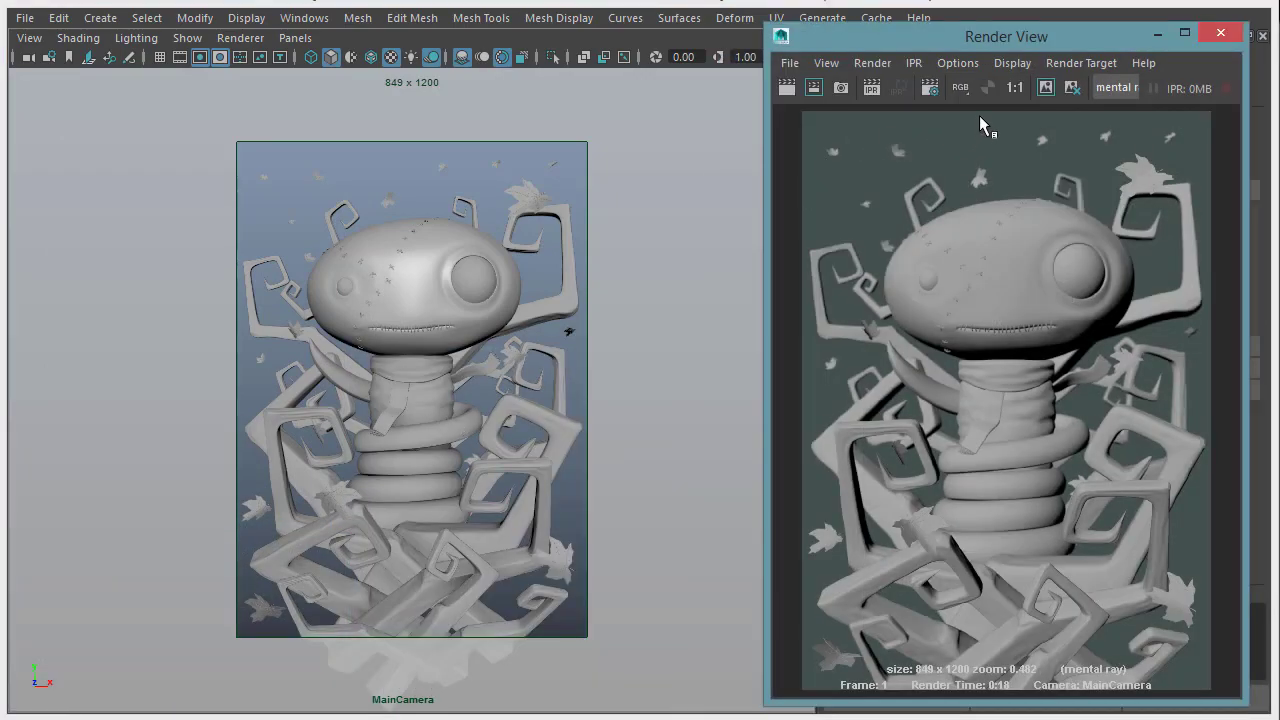
left_click(1047, 88)
left_click(788, 92)
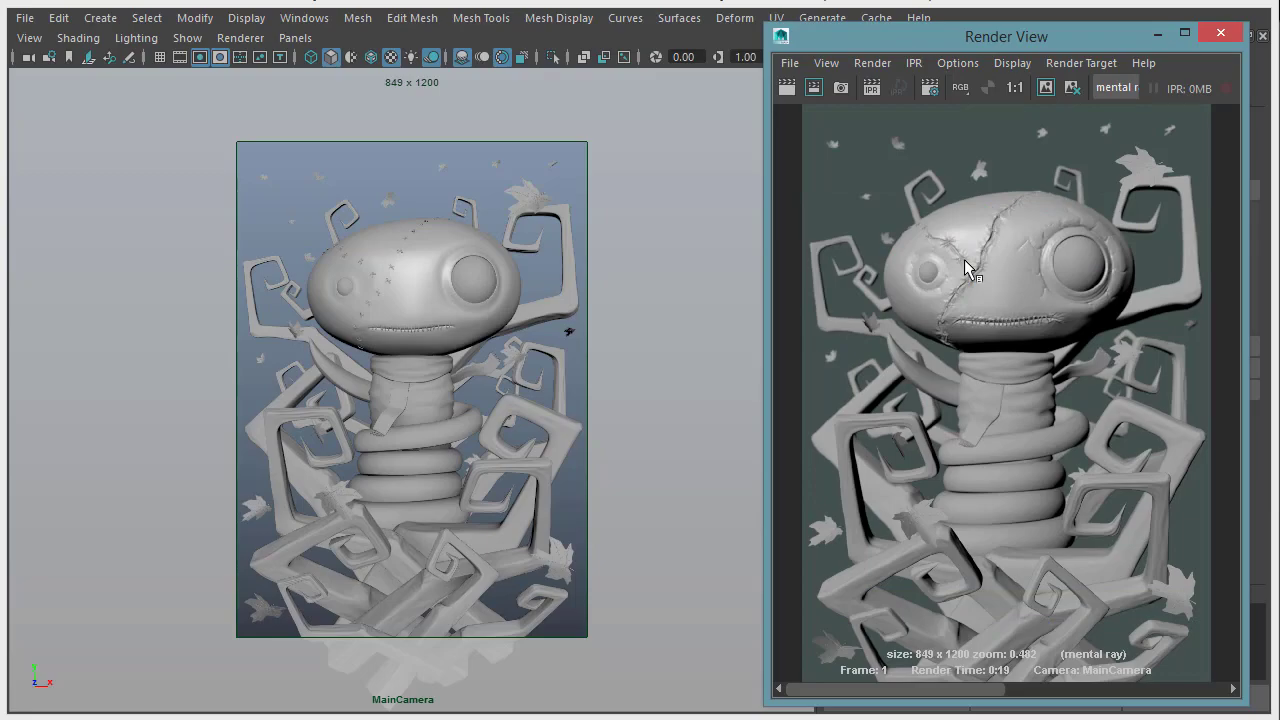
- Examine the head's displacement detail at 1:1 zoom in the stored renders, then minimise the Render View
left_click(1013, 88)
middle_click_drag(1005, 250, 1005, 383, "alt")
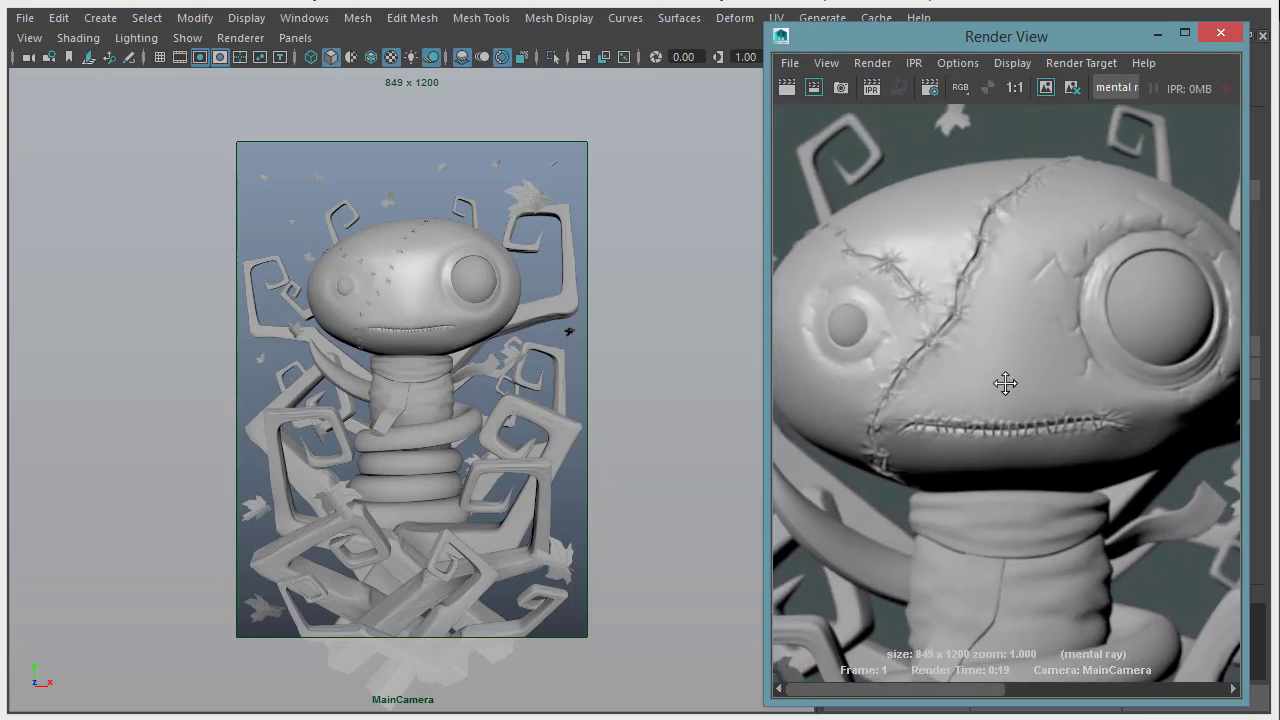
left_click_drag(995, 692, 920, 706)
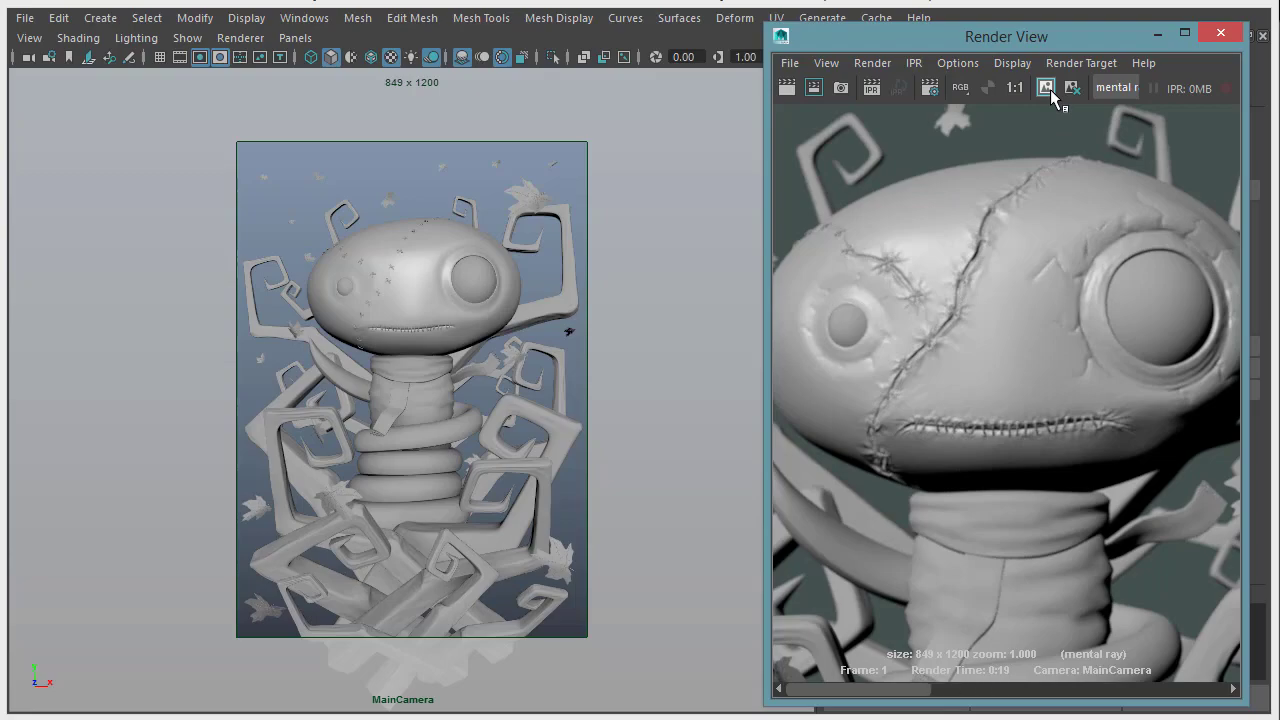
left_click(1162, 34)
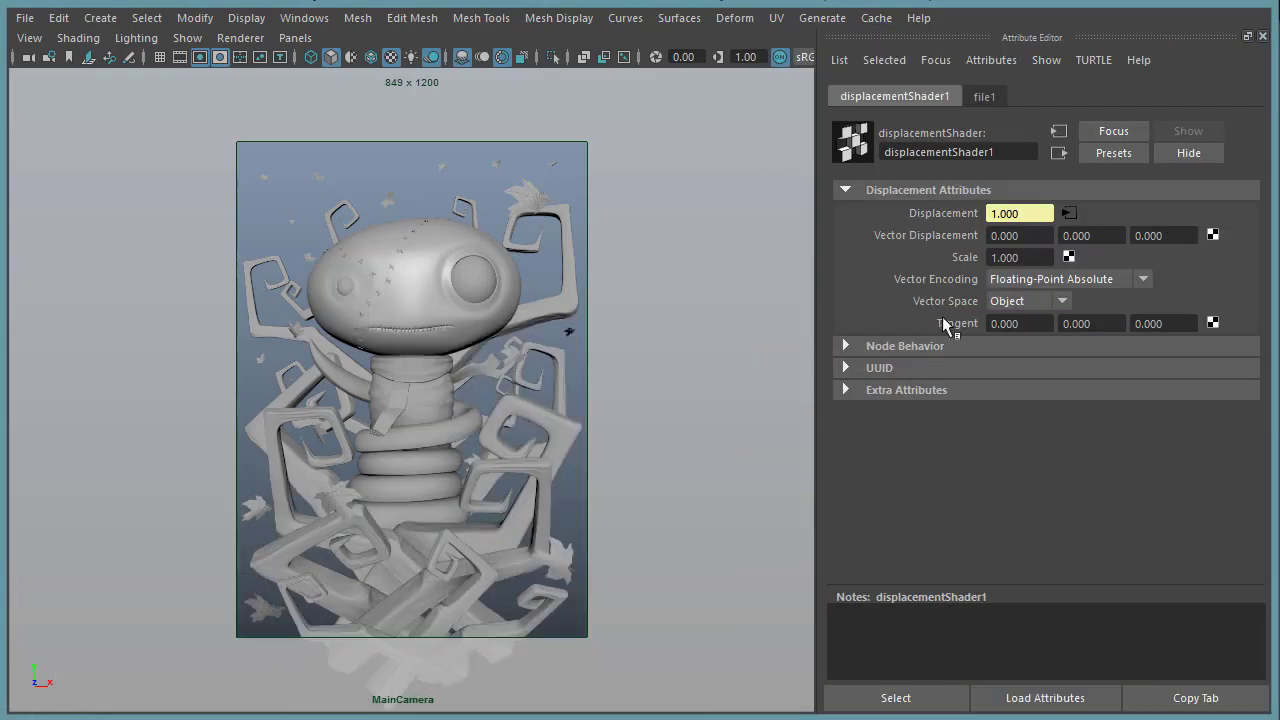
- Create a mental ray subdivision approximation for the head mesh with the Approximation Editor
left_click(678, 265)
left_click(411, 283)
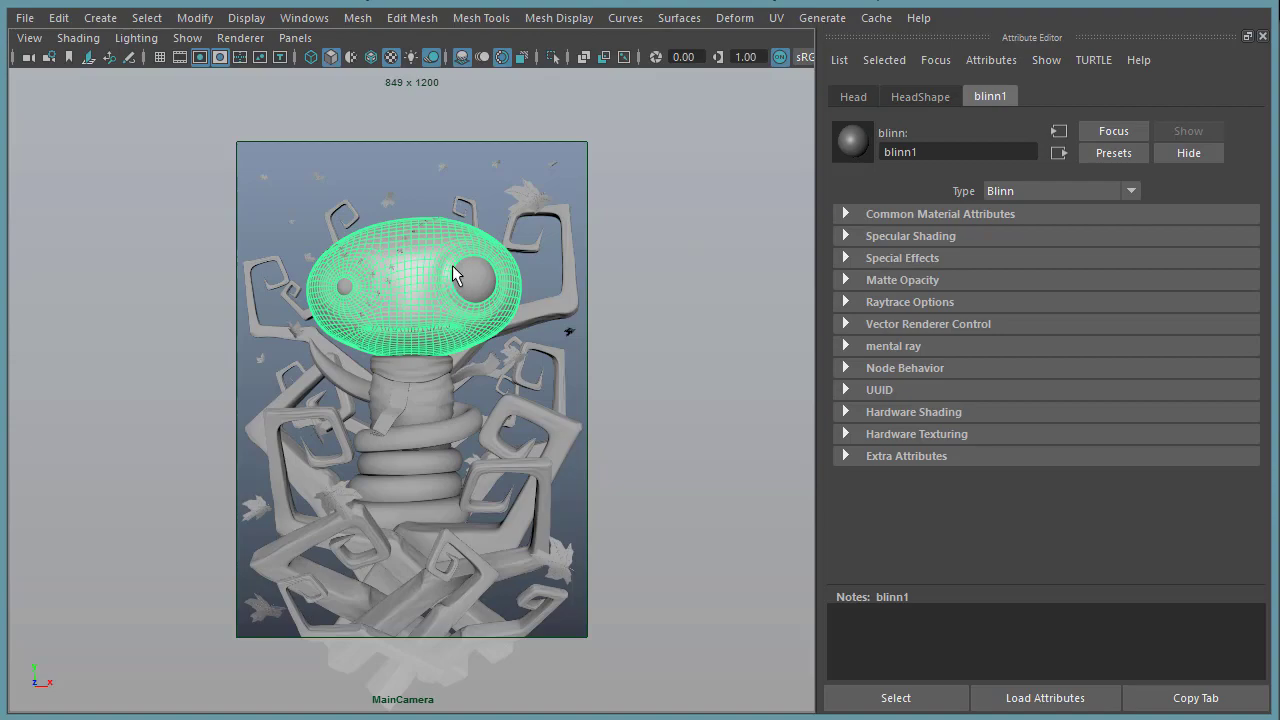
left_click(304, 18)
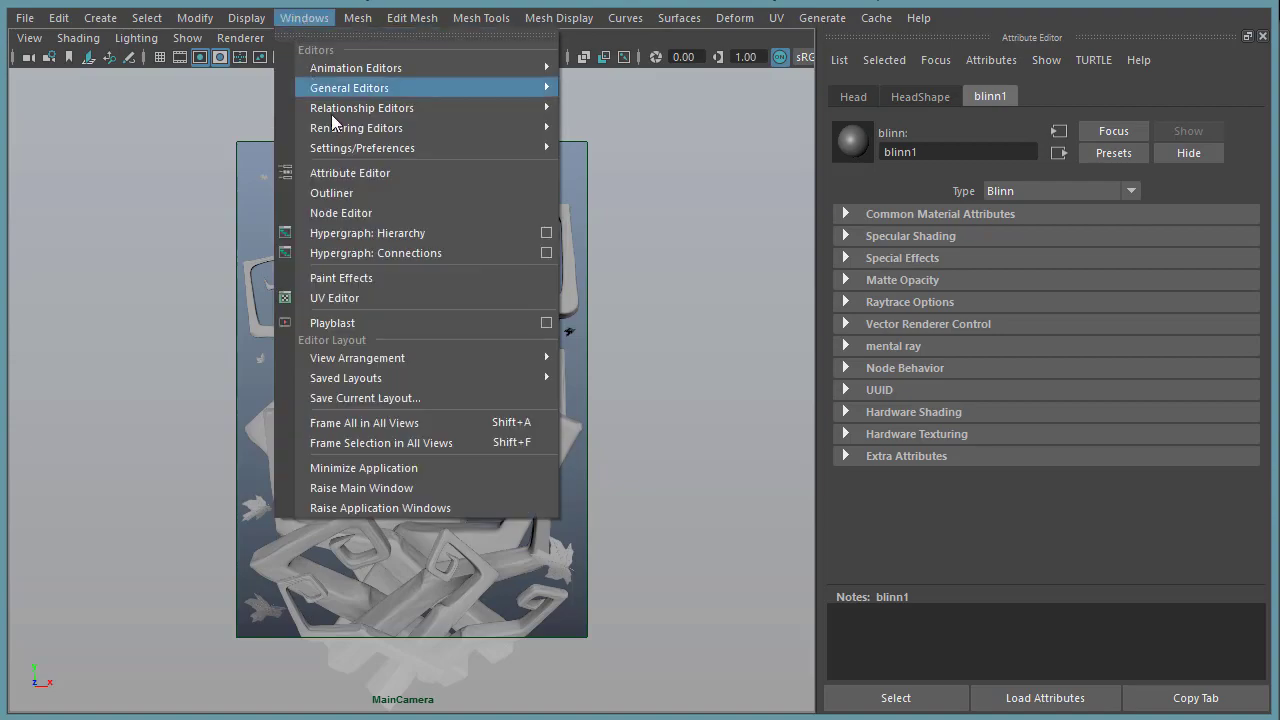
mouse_move(343, 127)
mouse_move(673, 226)
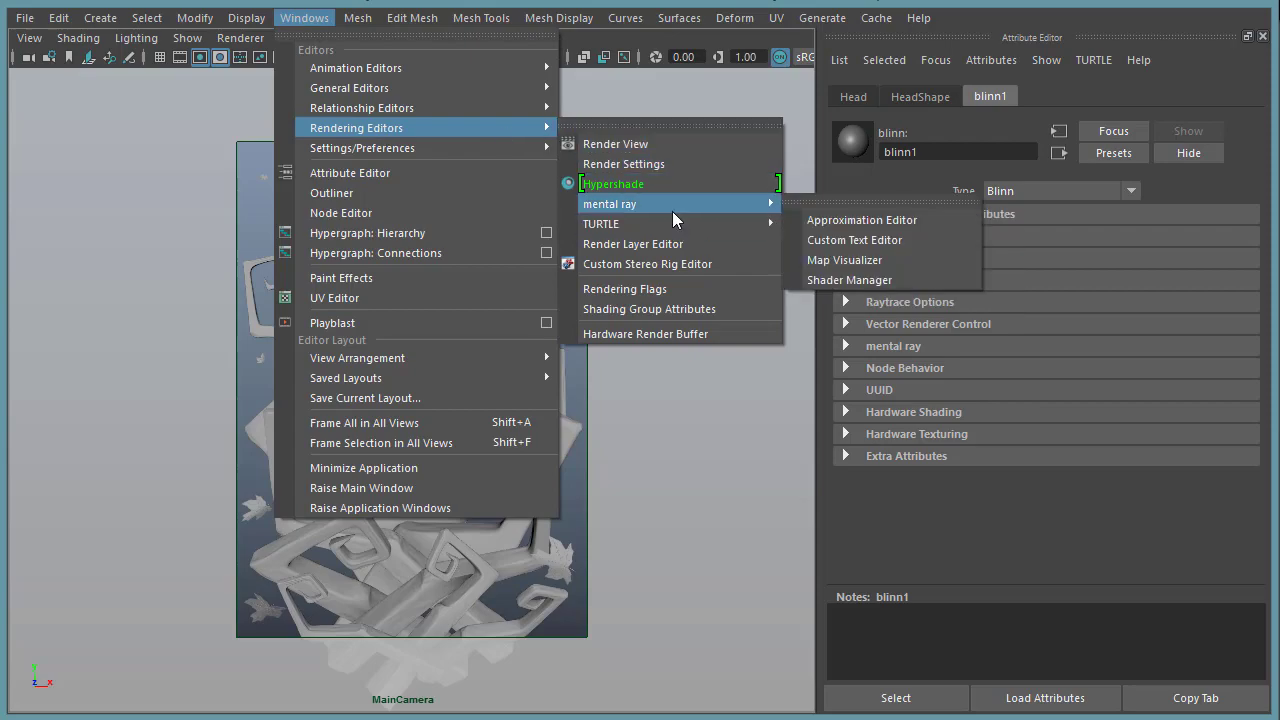
left_click(878, 230)
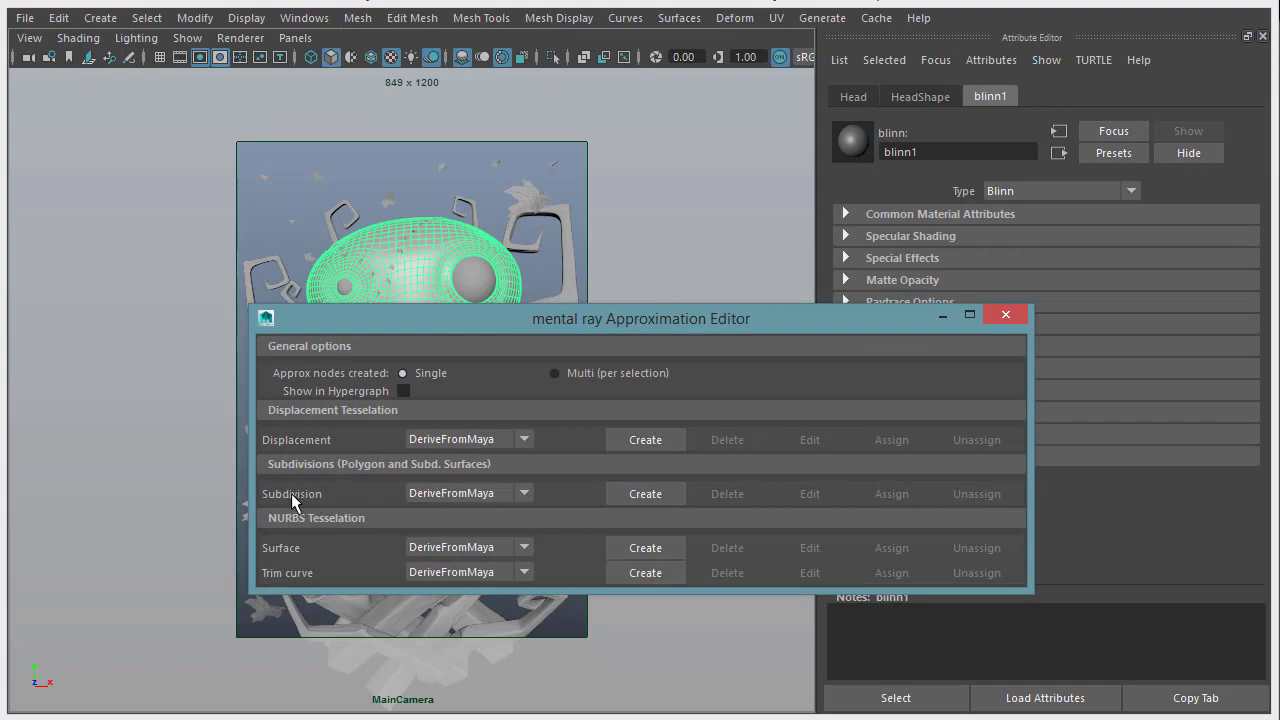
left_click(643, 494)
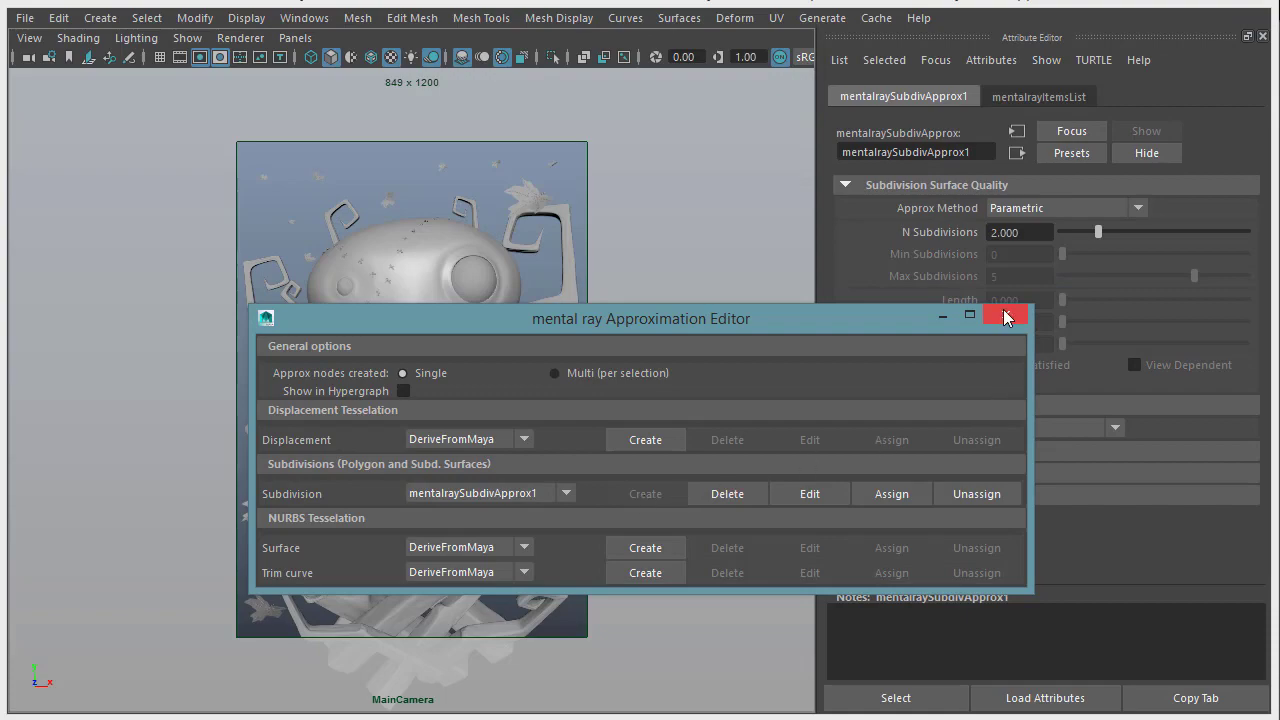
left_click(1006, 318)
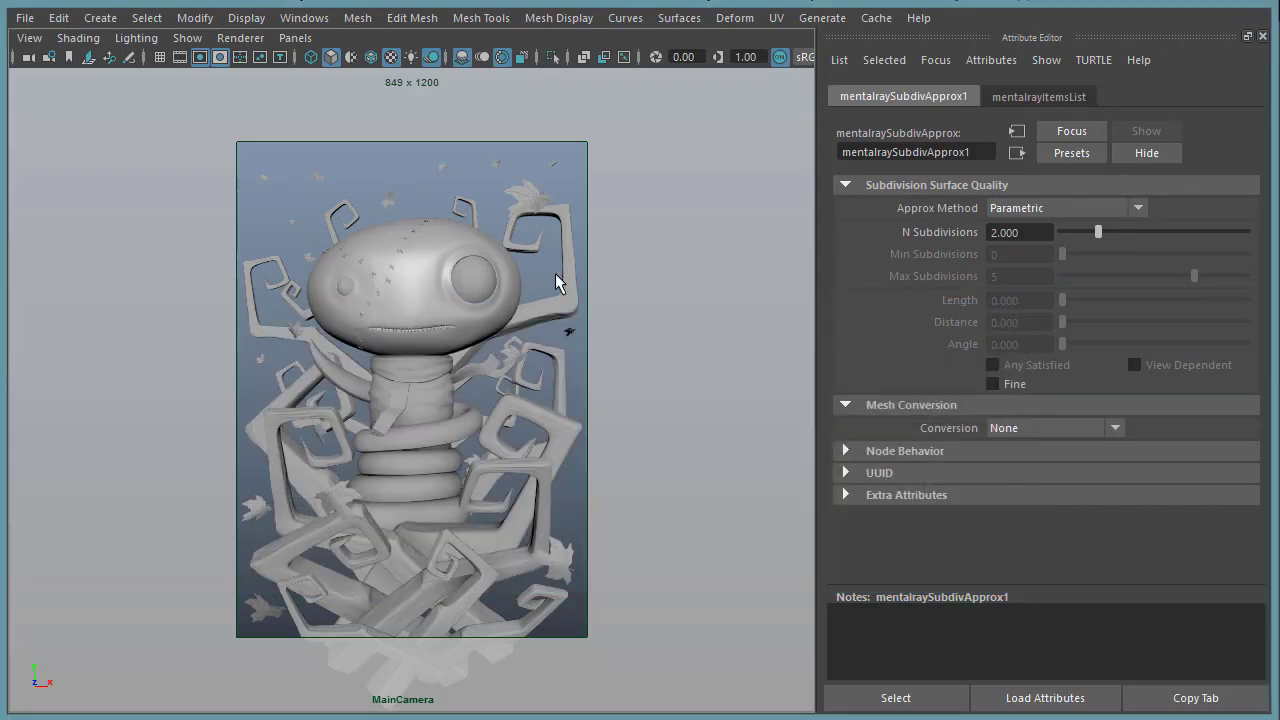
- Set the head's subdivision approximation to 2 N Subdivisions
left_click_drag(978, 154, 826, 160)
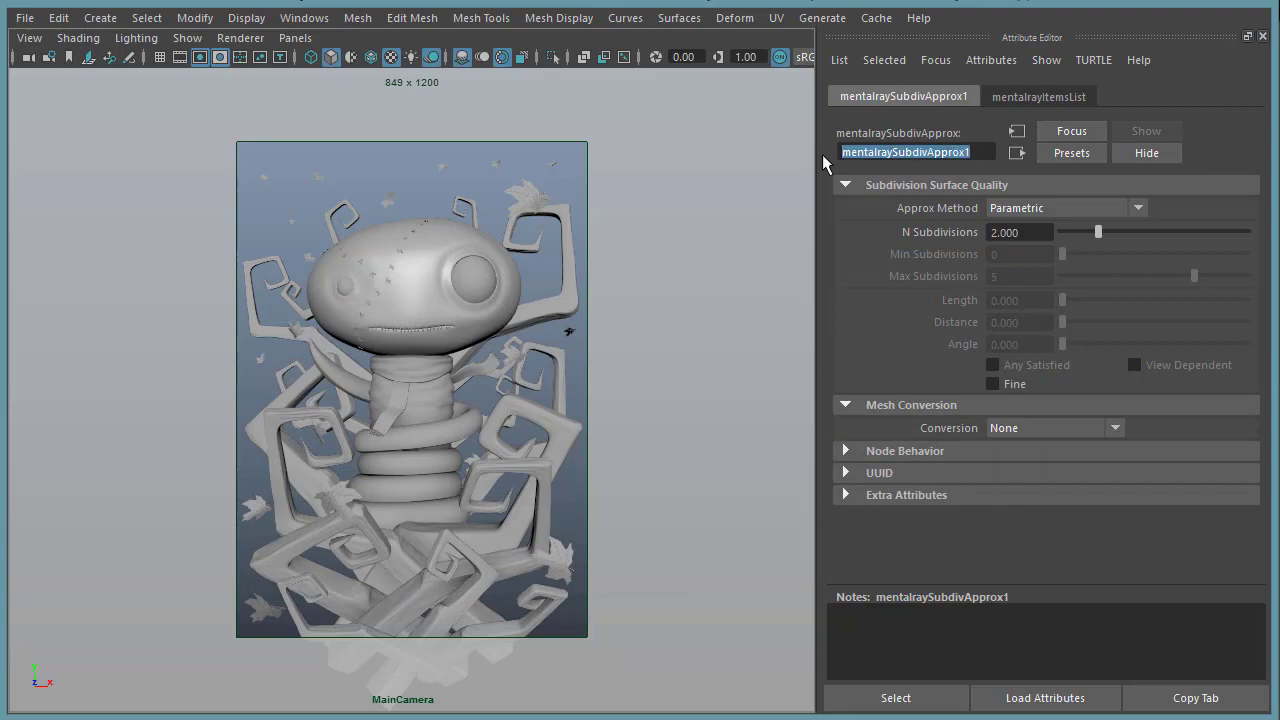
left_click(978, 151)
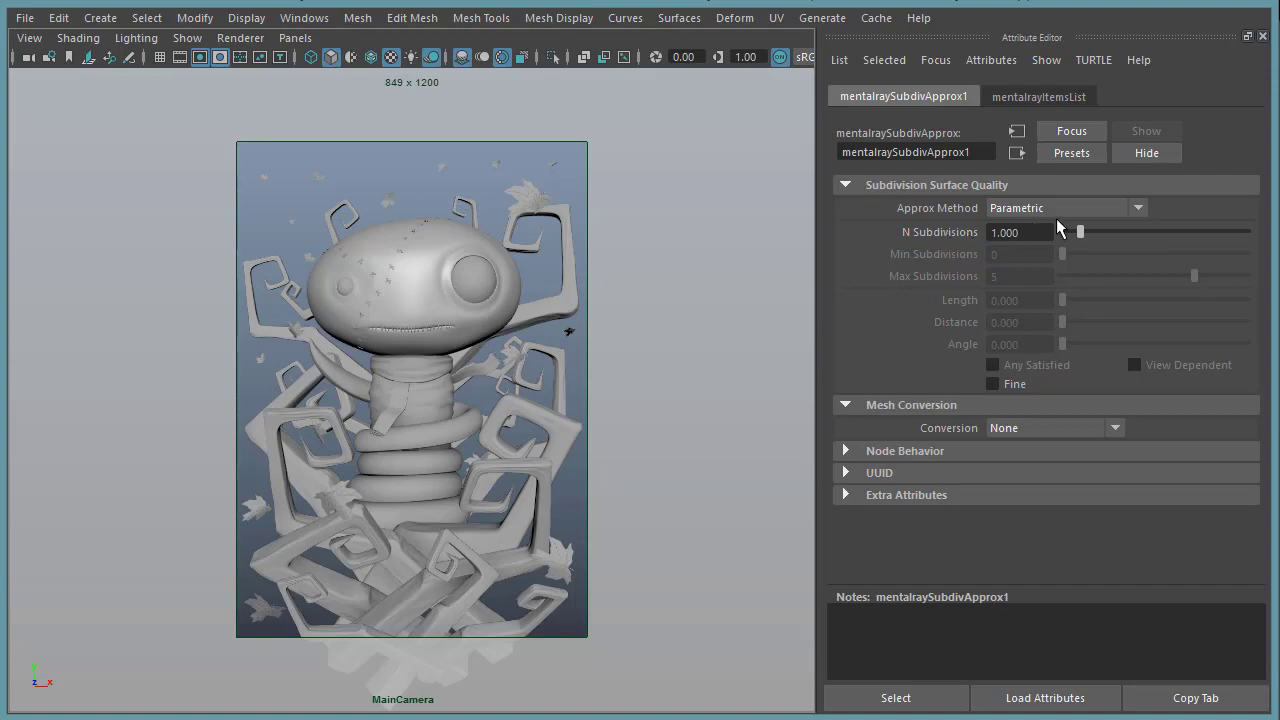
double_click(1040, 232)
type("2")
key("Return")
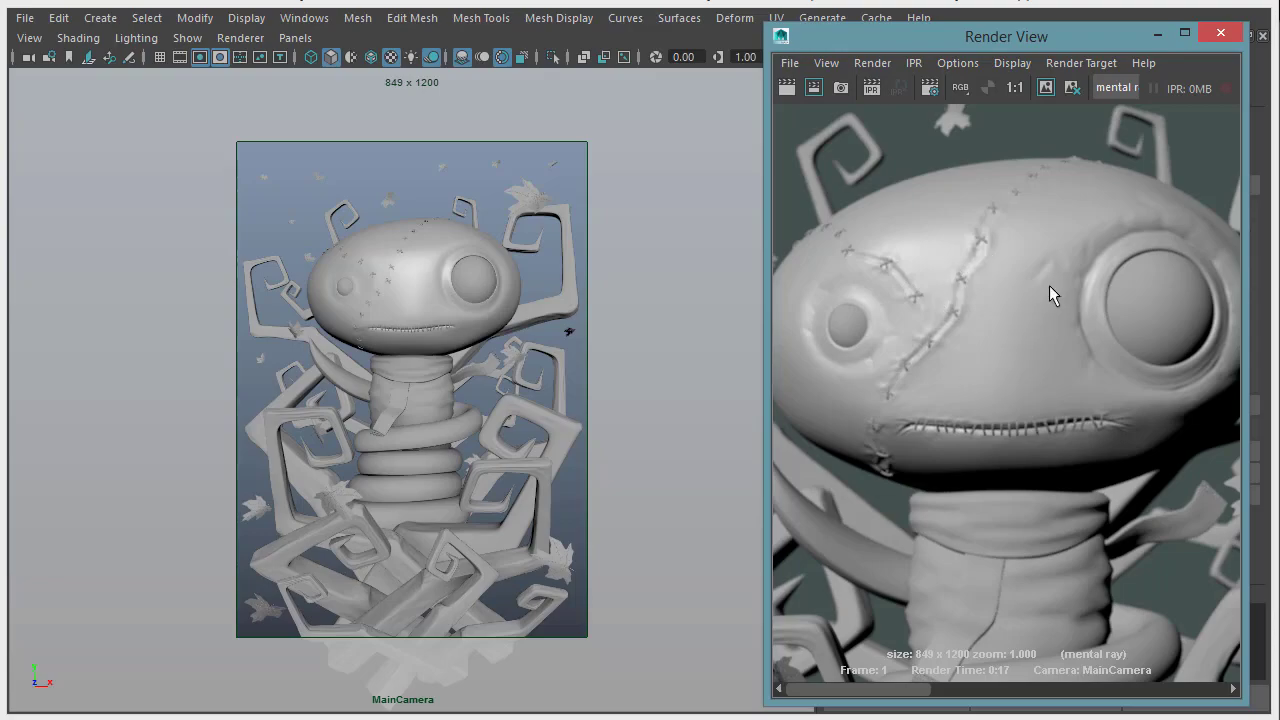
- Compare the stitches, creases and eye sockets of the head across the stored renders, then minimise the Render View
left_click(1008, 688)
mouse_move(1008, 688)
left_mouse_down()
mouse_move(905, 688)
mouse_move(994, 684)
left_mouse_up()
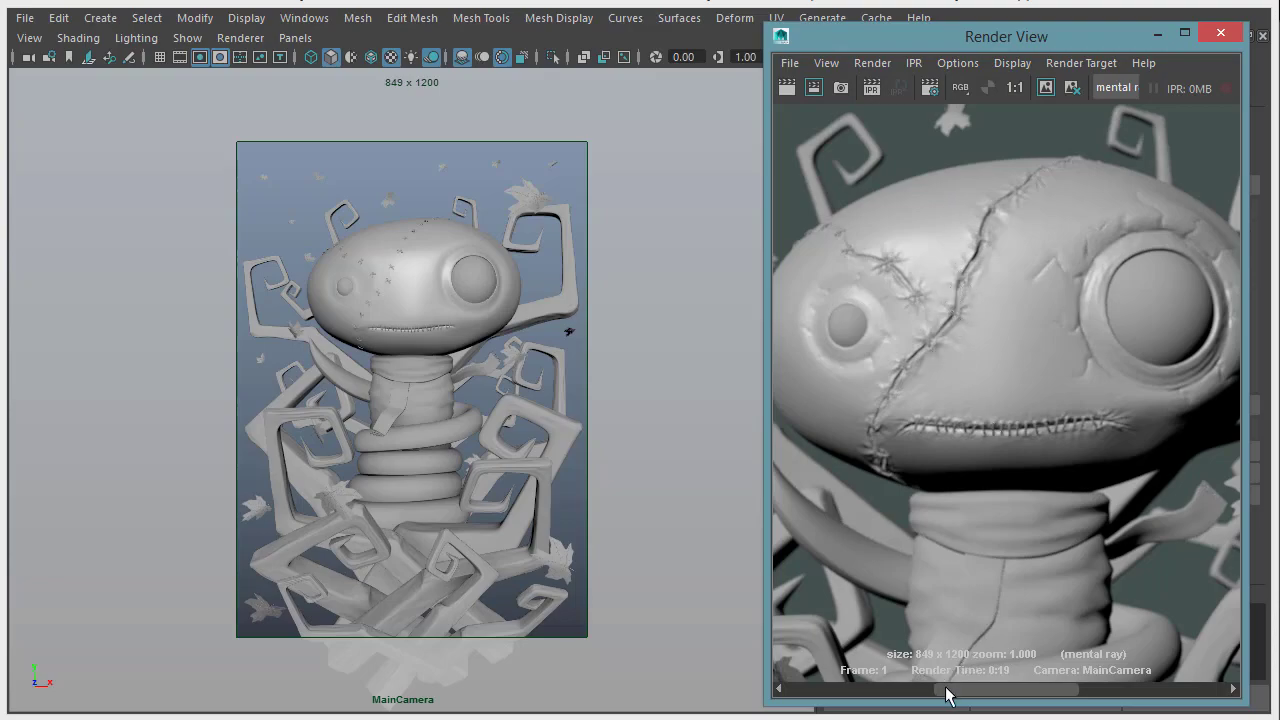
left_click(822, 689)
left_click(943, 689)
left_click(829, 689)
left_click(966, 689)
left_click(866, 689)
left_click(1159, 34)
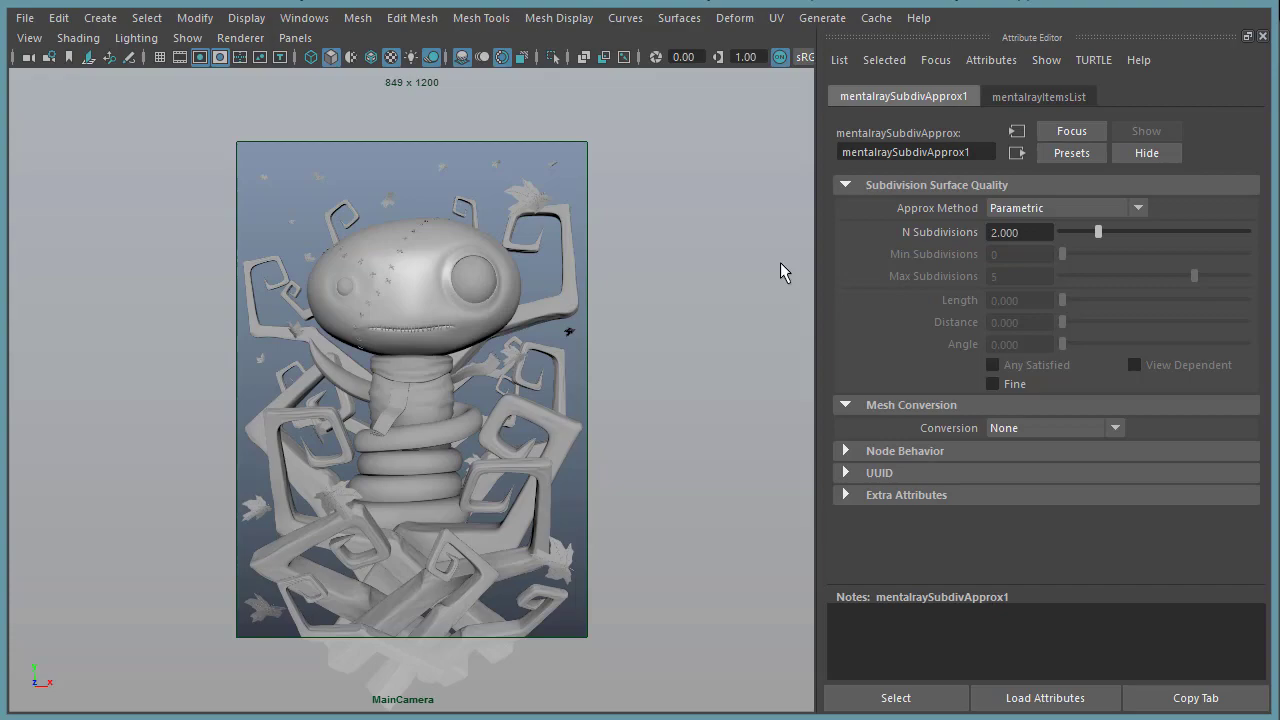
- Change the approximation method of the head's subdivision to Length/Distance/Angle
left_click(1016, 208)
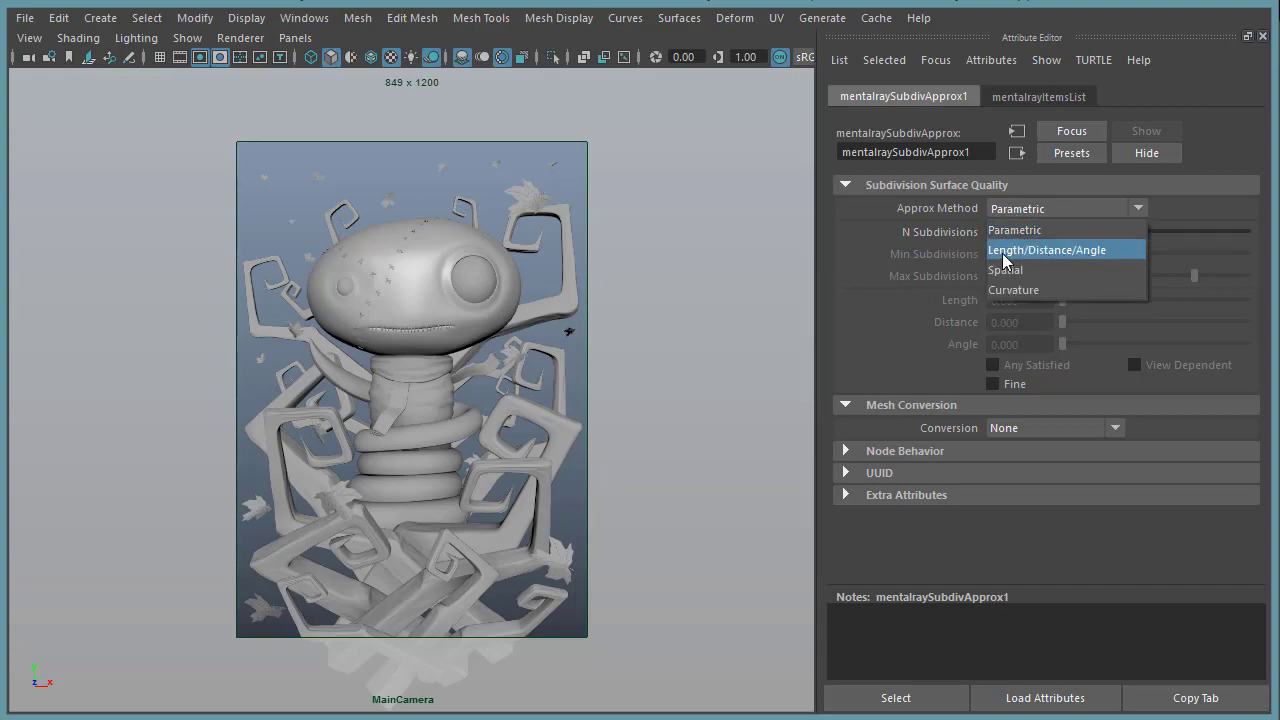
left_click(1098, 250)
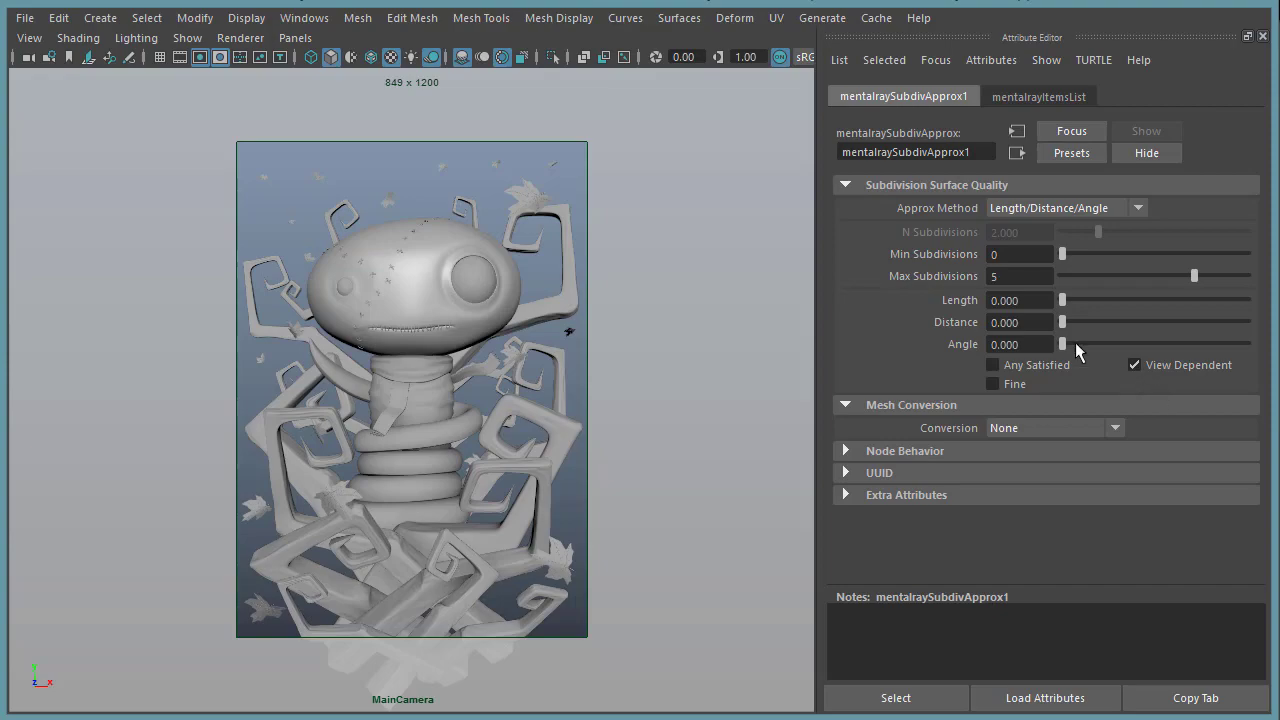
- Set the head's subdivision approximation to Length 0.5, Min Subdivisions 2 and Max Subdivisions 6, and re-render the view
key("Return")
key("Tab")
left_click(1034, 299)
double_click(1035, 299)
type("5")
key("Return")
key("Return")
type("2")
key("Tab")
type("6")
key("Return")
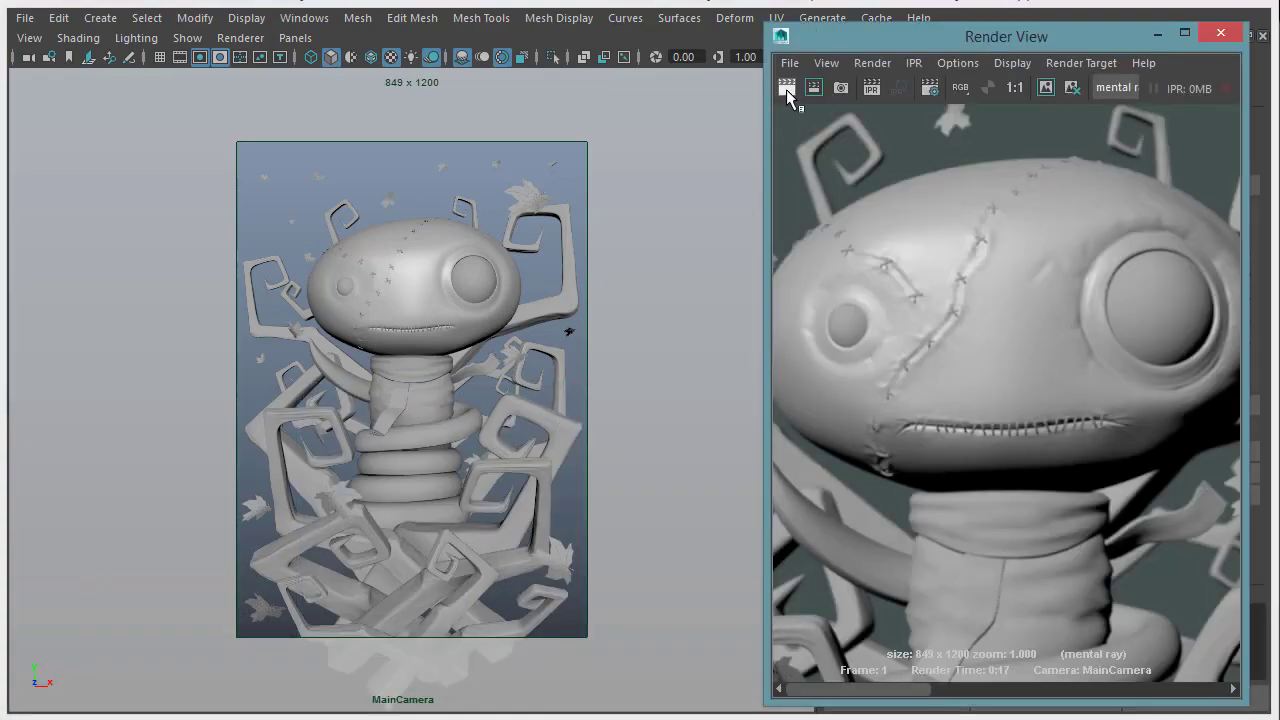
left_click(787, 90)
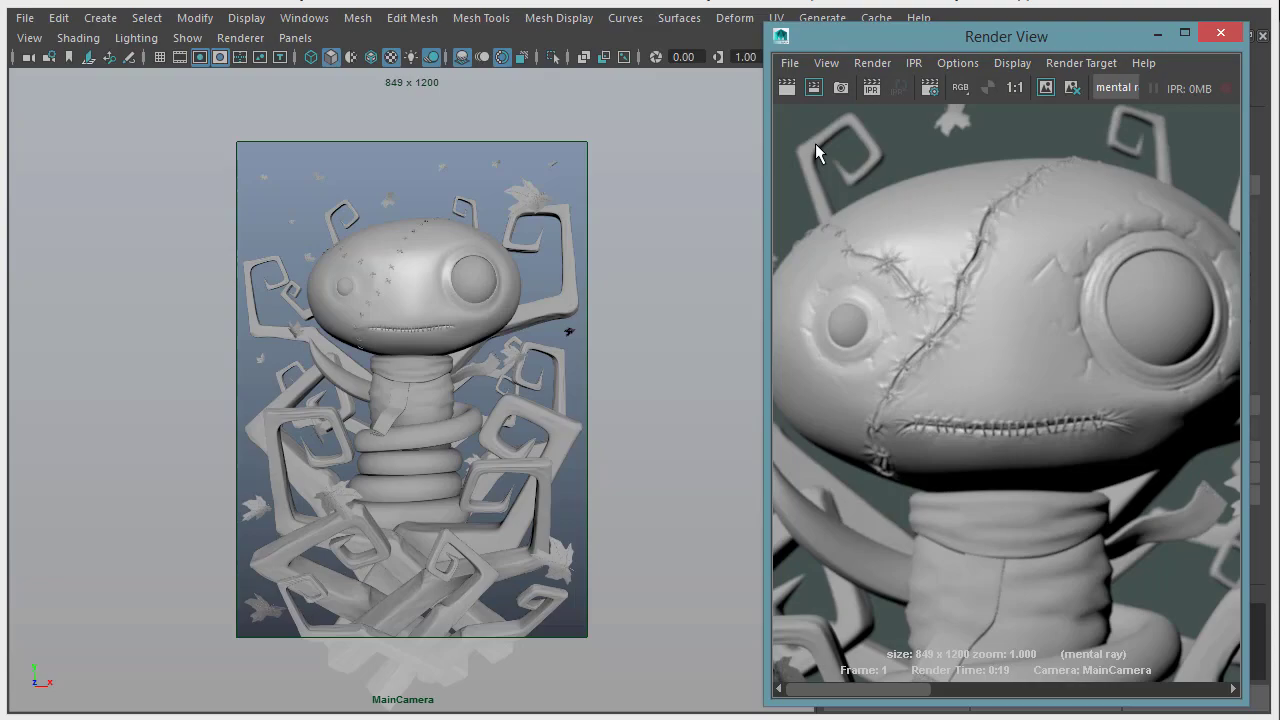
- Select the head mesh and compare the new Length 0.5 render's scars and mouth stitches with the earlier stored renders
left_click(410, 308)
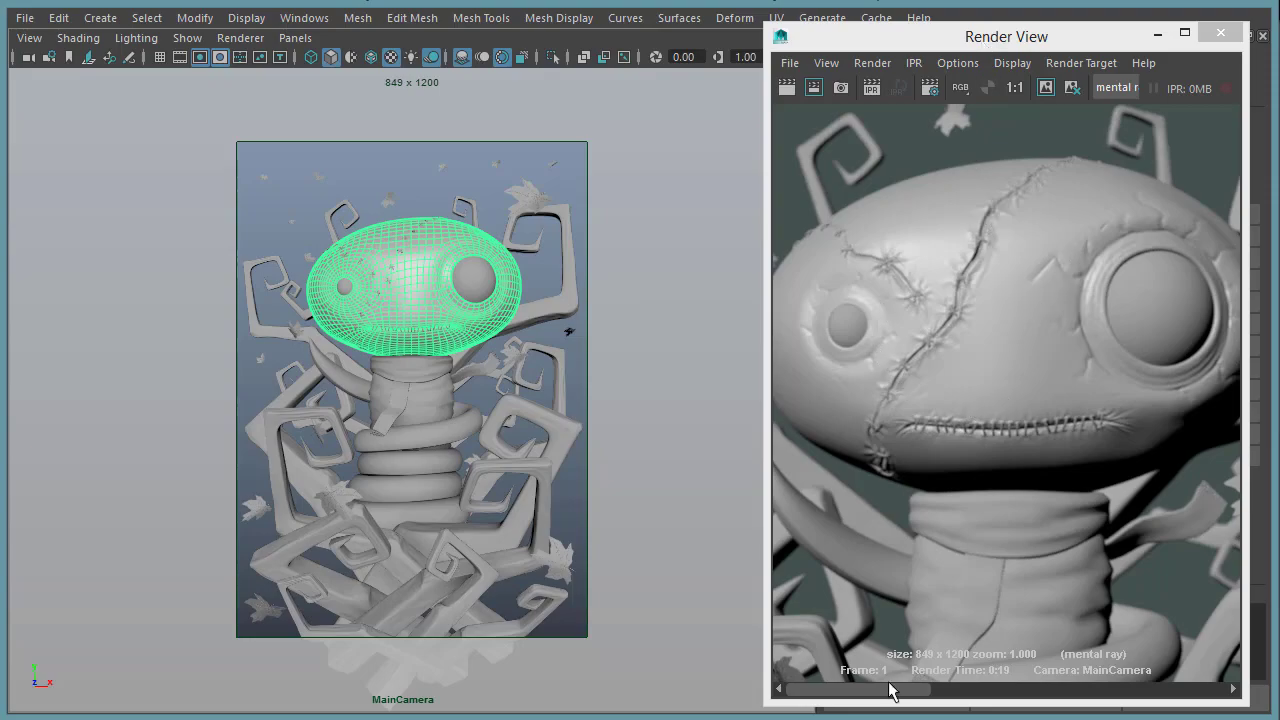
left_click_drag(891, 691, 1013, 704)
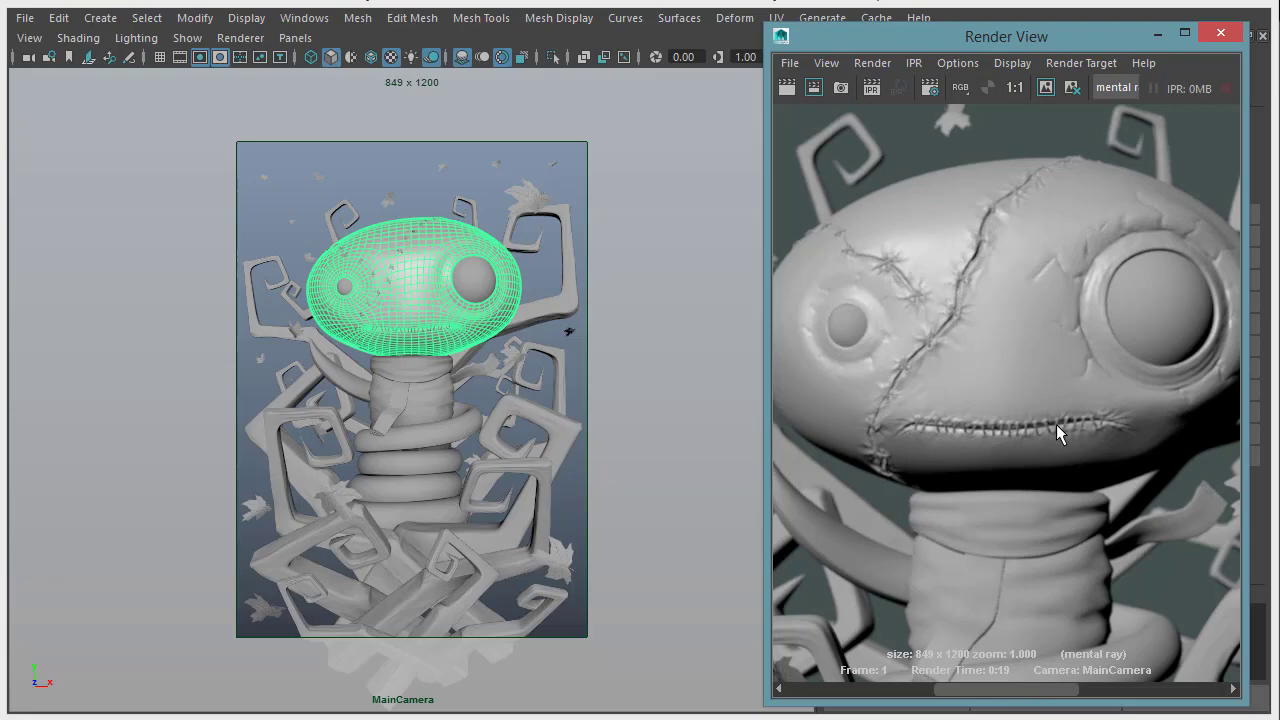
left_click_drag(1053, 44, 554, 42)
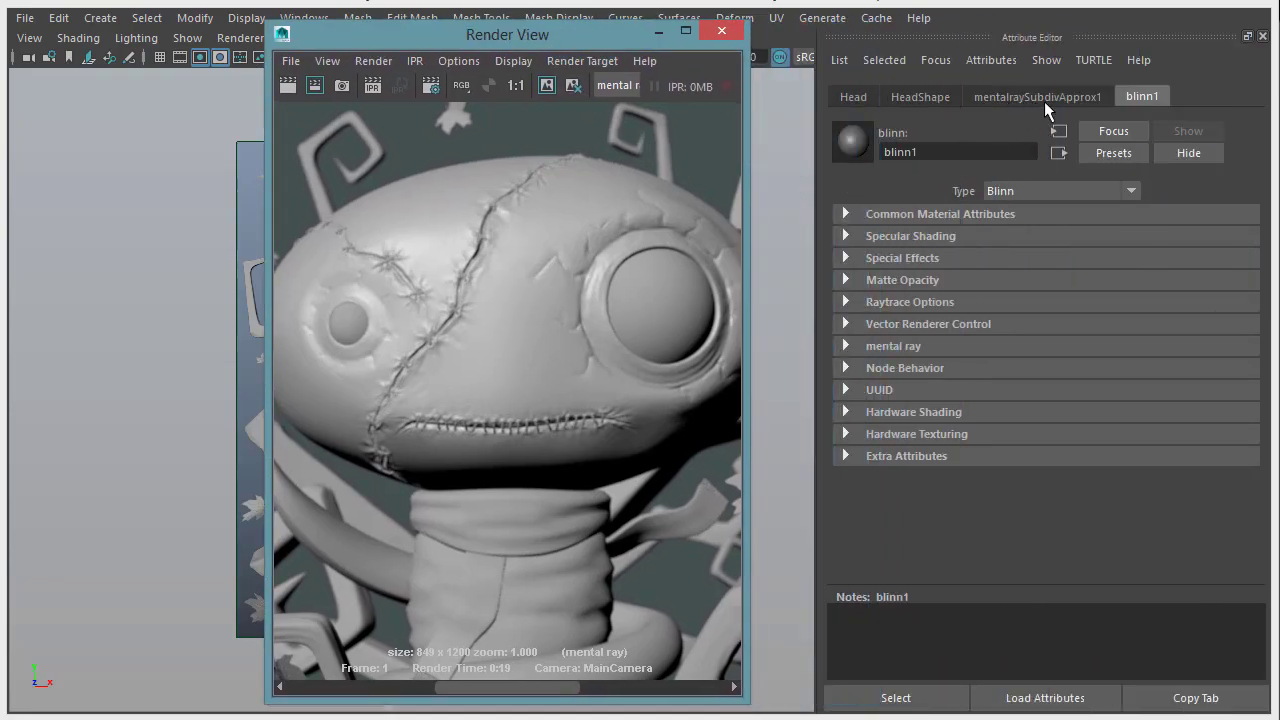
left_click_drag(571, 39, 926, 39)
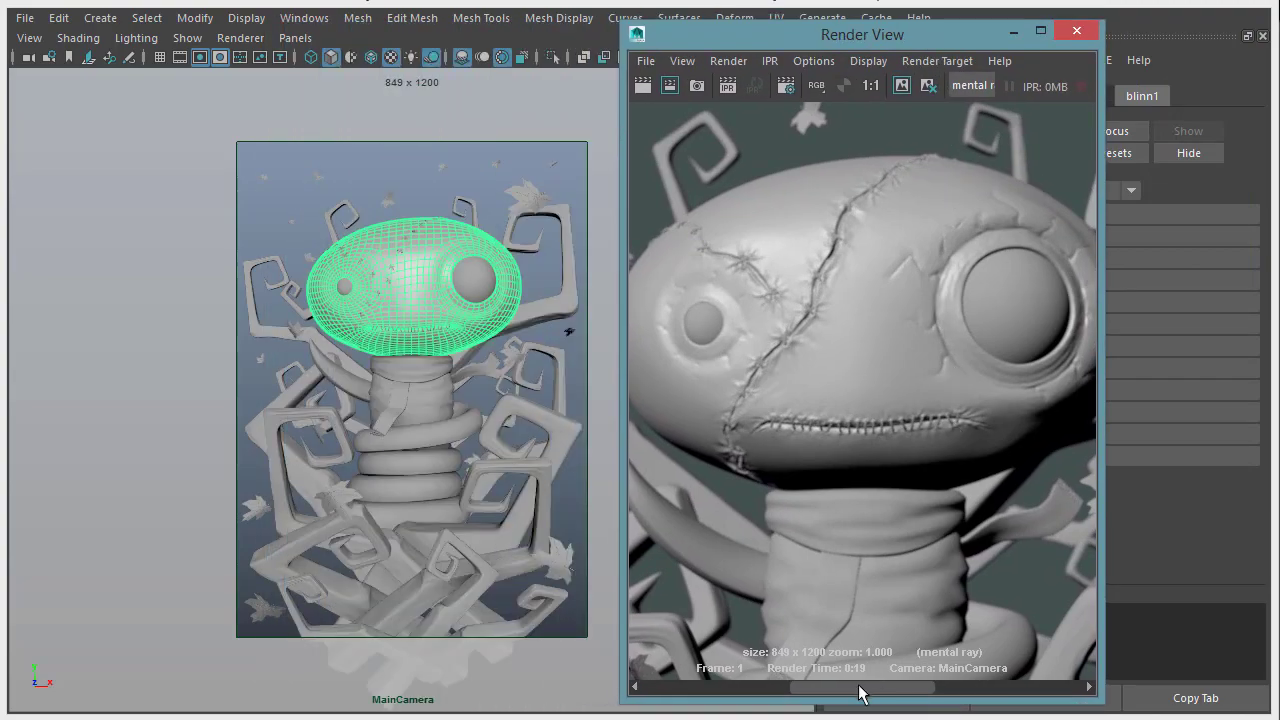
left_click_drag(840, 688, 706, 697)
left_click(823, 690)
left_click(737, 690)
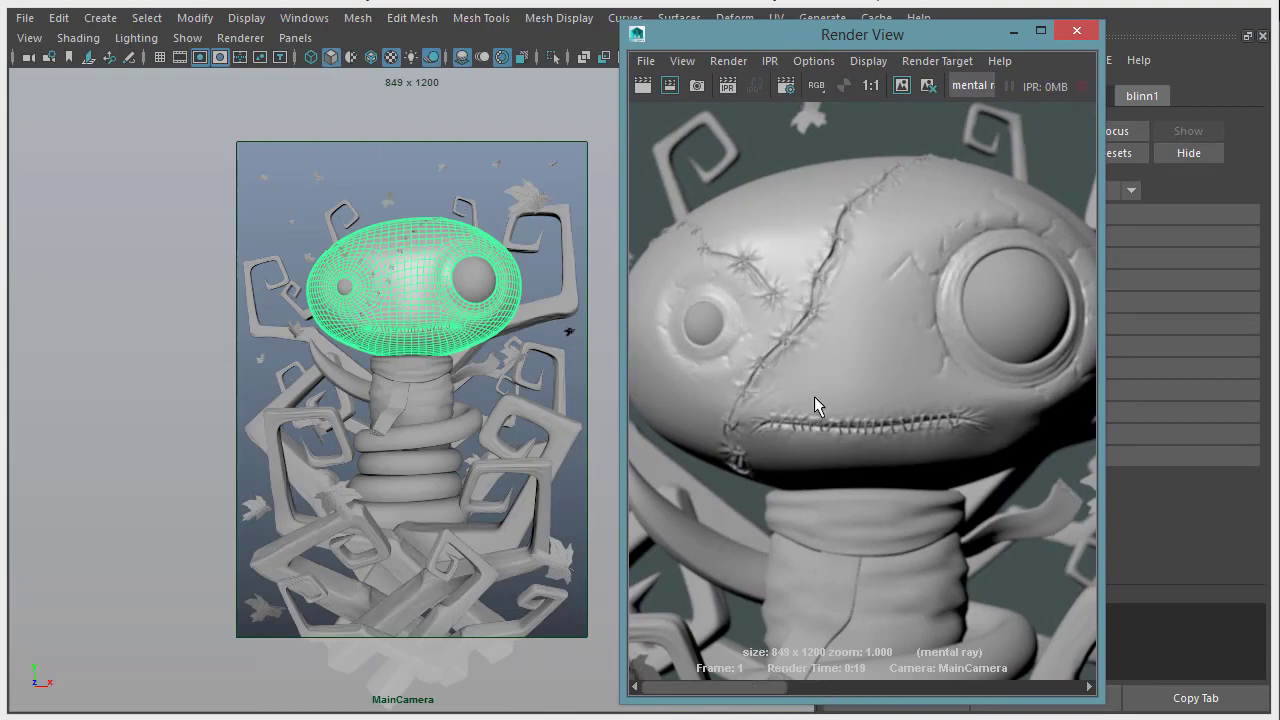
- Set the head's subdivision approximation to Length 0.25 and Max Subdivisions 8, and re-render the view
left_click_drag(871, 43, 492, 39)
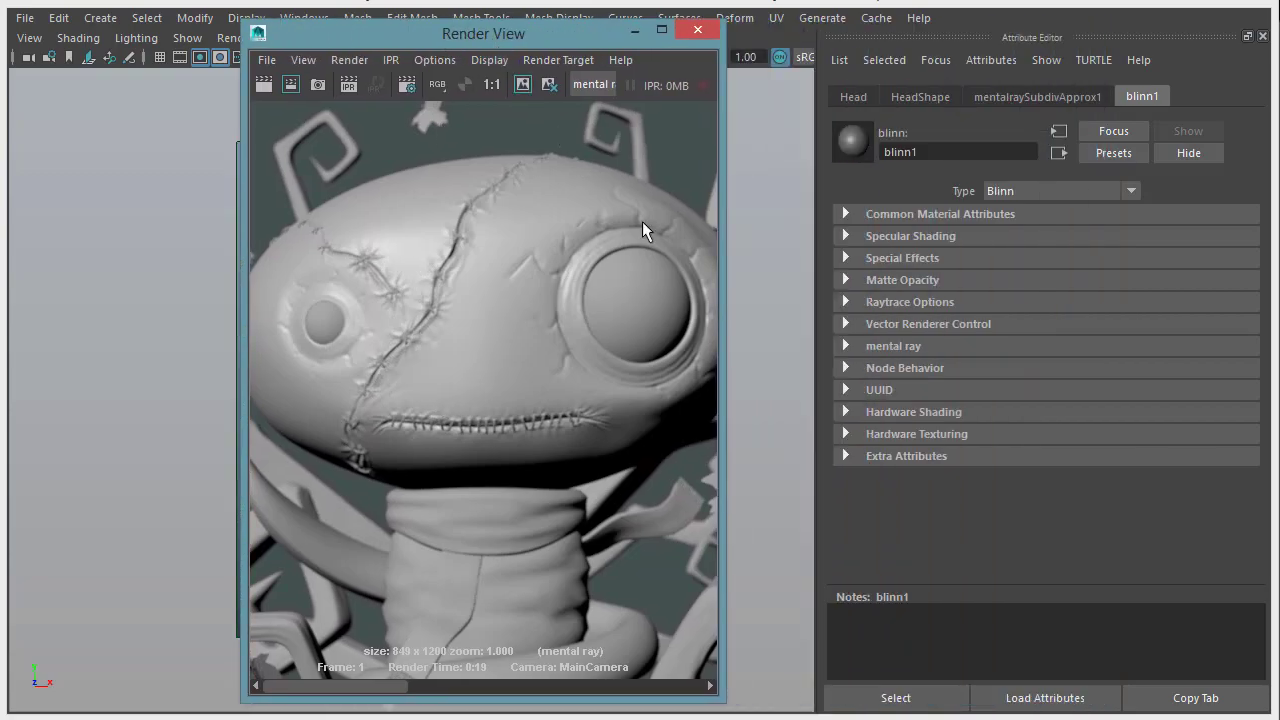
left_click(1015, 99)
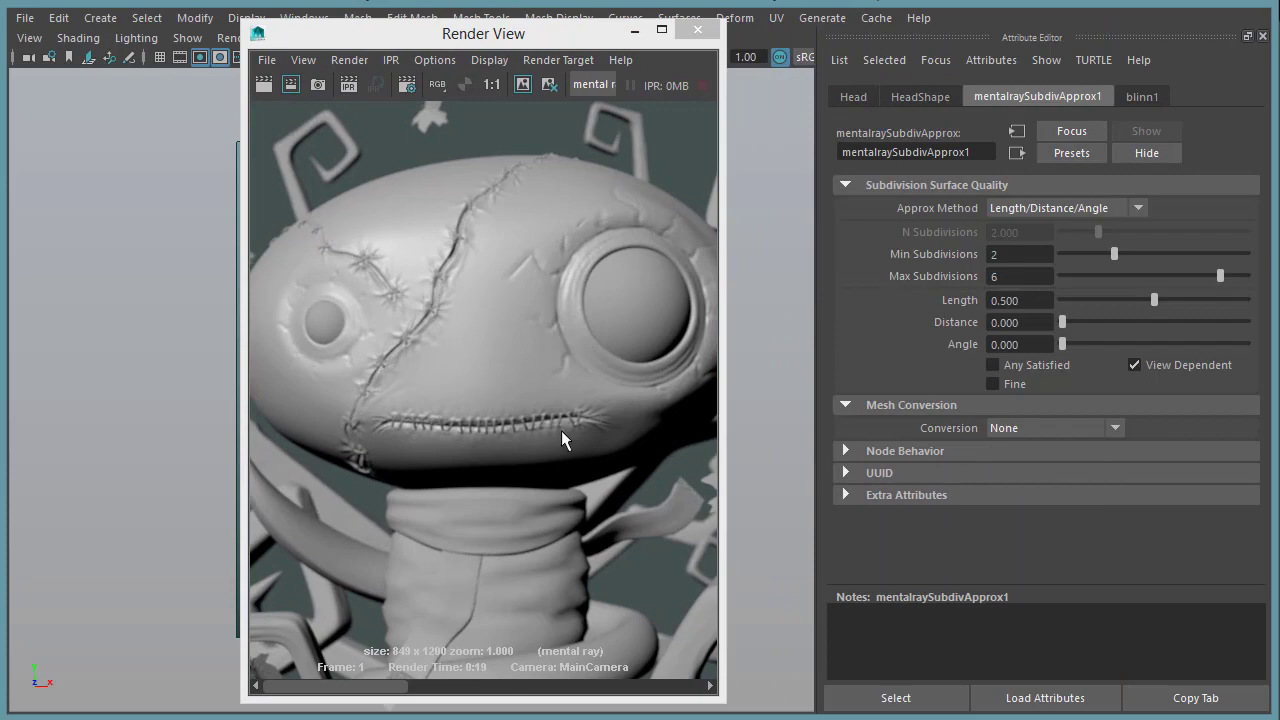
left_click_drag(1000, 300, 1032, 300)
type("250")
key("Return")
left_click_drag(1005, 276, 956, 277)
type("8")
key("Return")
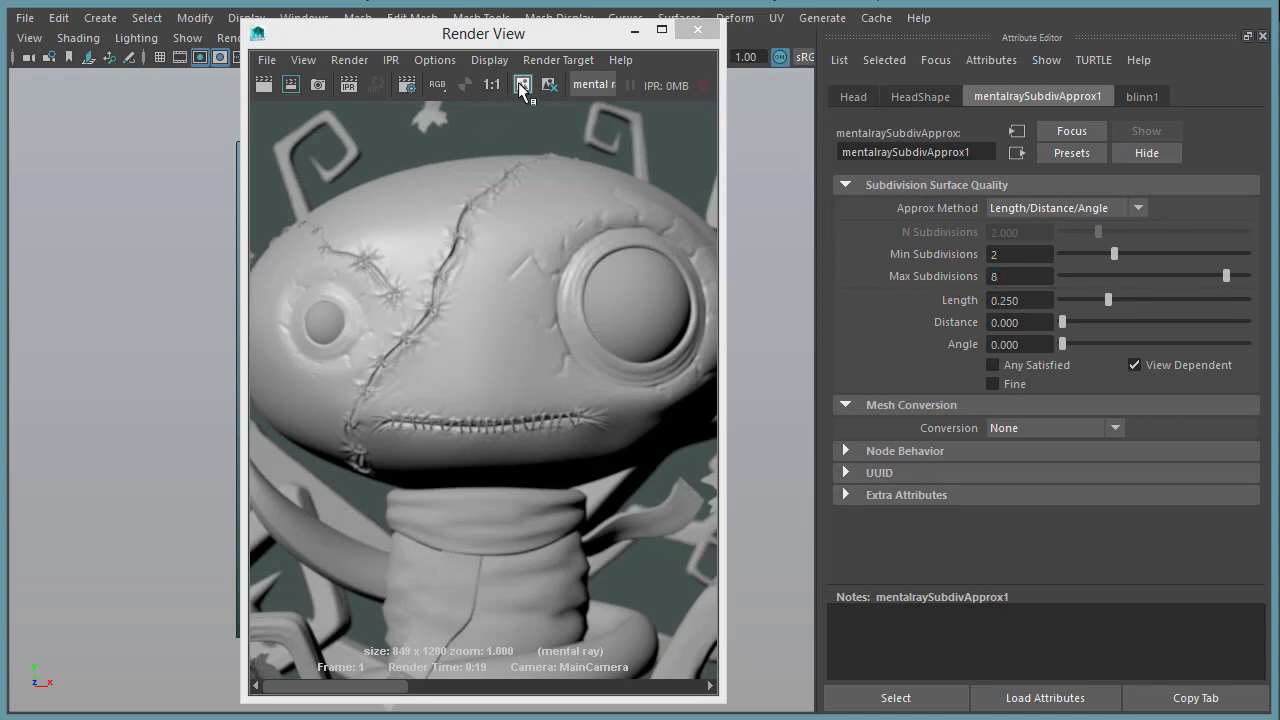
left_click_drag(556, 36, 805, 33)
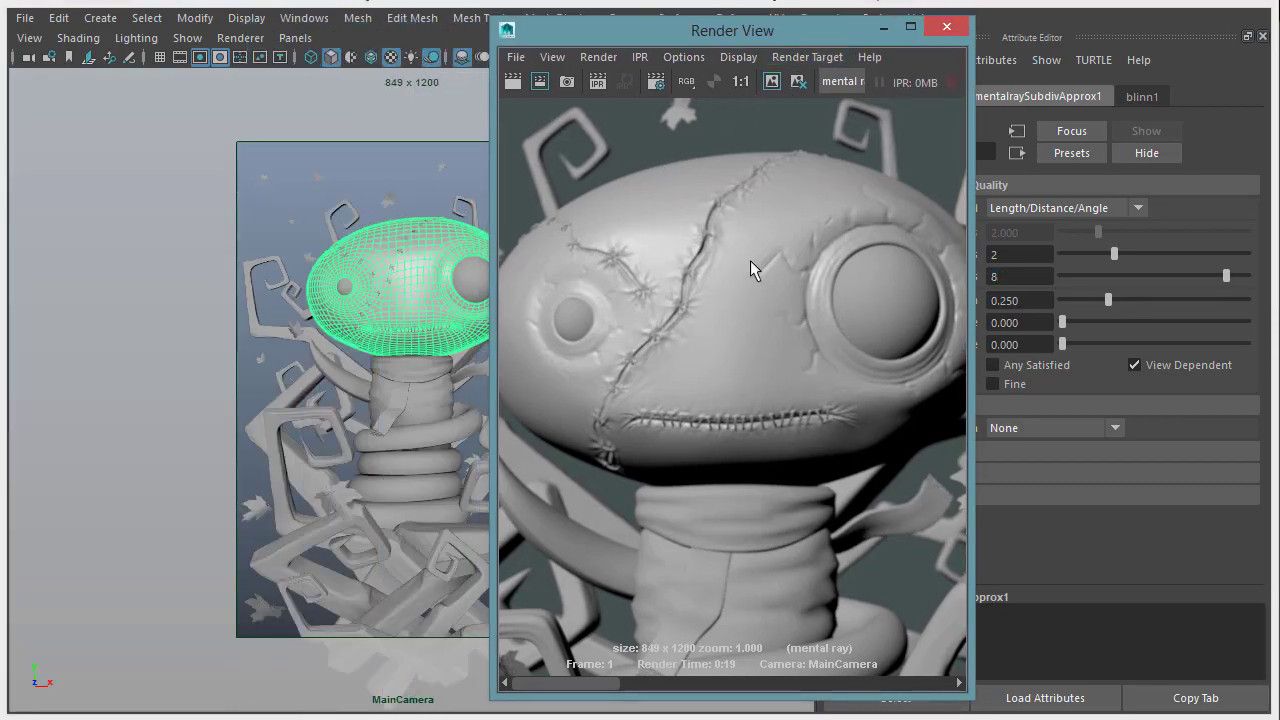
left_click(513, 86)
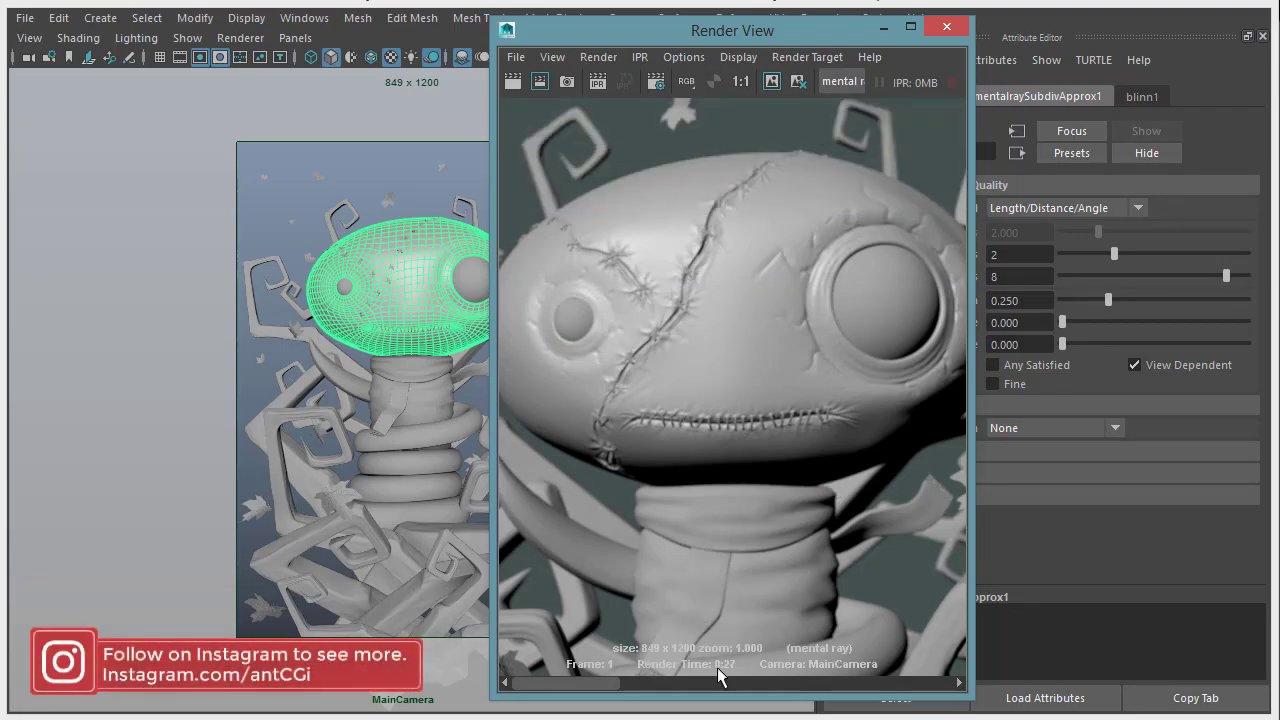
- Examine the Length 0.25 render of the head against the previously stored renders, alongside the current approximation settings
left_click_drag(786, 34, 655, 30)
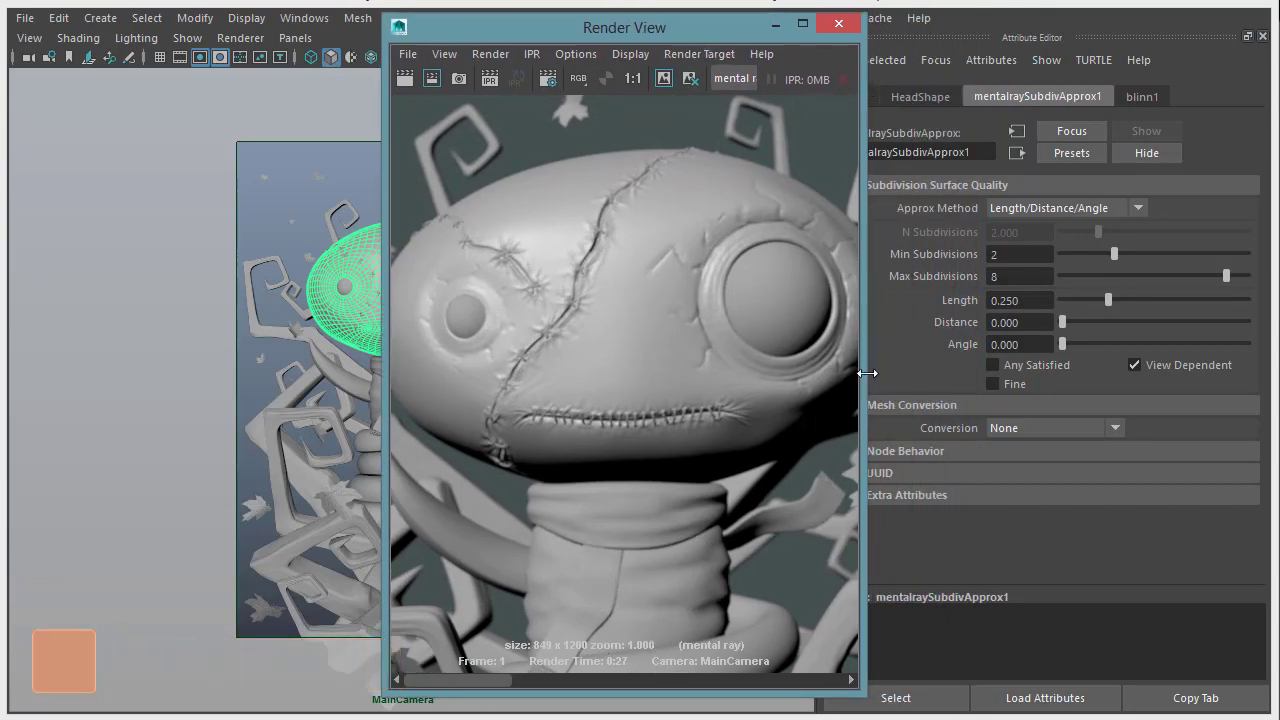
double_click(1036, 300)
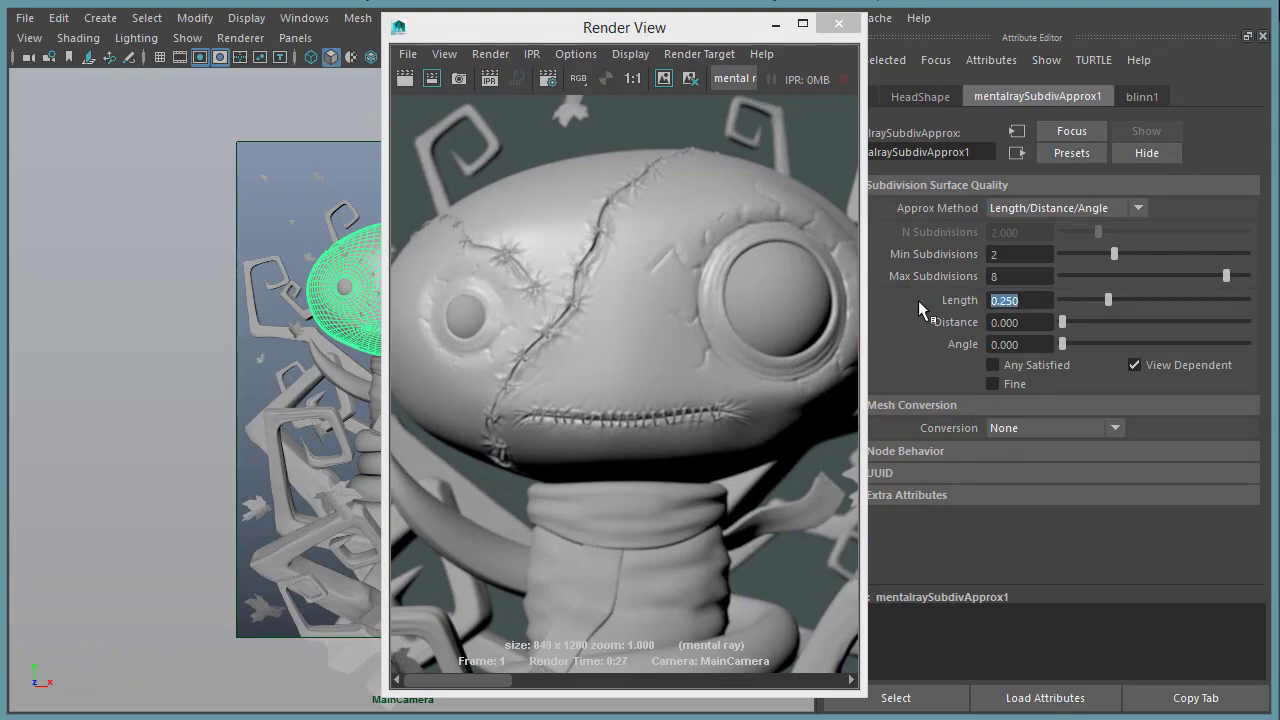
double_click(1020, 276)
left_click(498, 680)
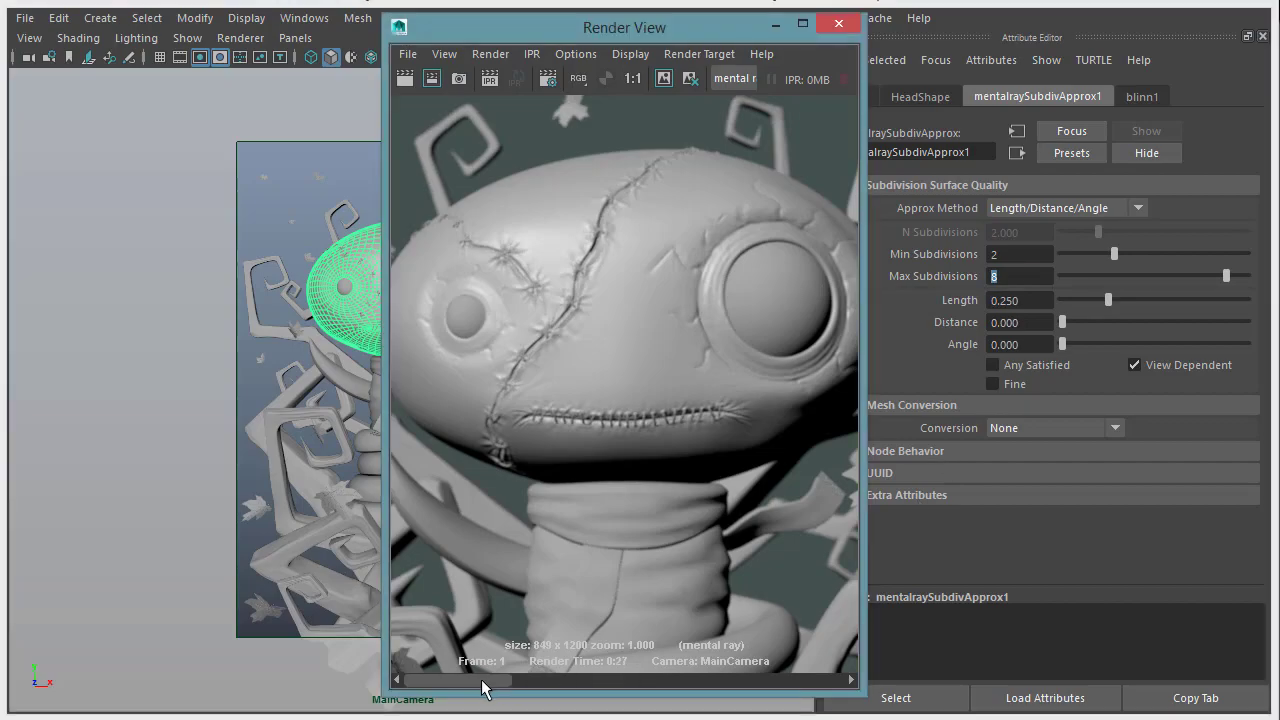
mouse_move(490, 683)
left_mouse_down()
mouse_move(631, 677)
mouse_move(474, 680)
left_mouse_up()
left_click(555, 680)
left_click_drag(555, 682, 486, 684)
- Store the current render for comparison, and re-render with the subdivision Length set to 2
left_click(1024, 300)
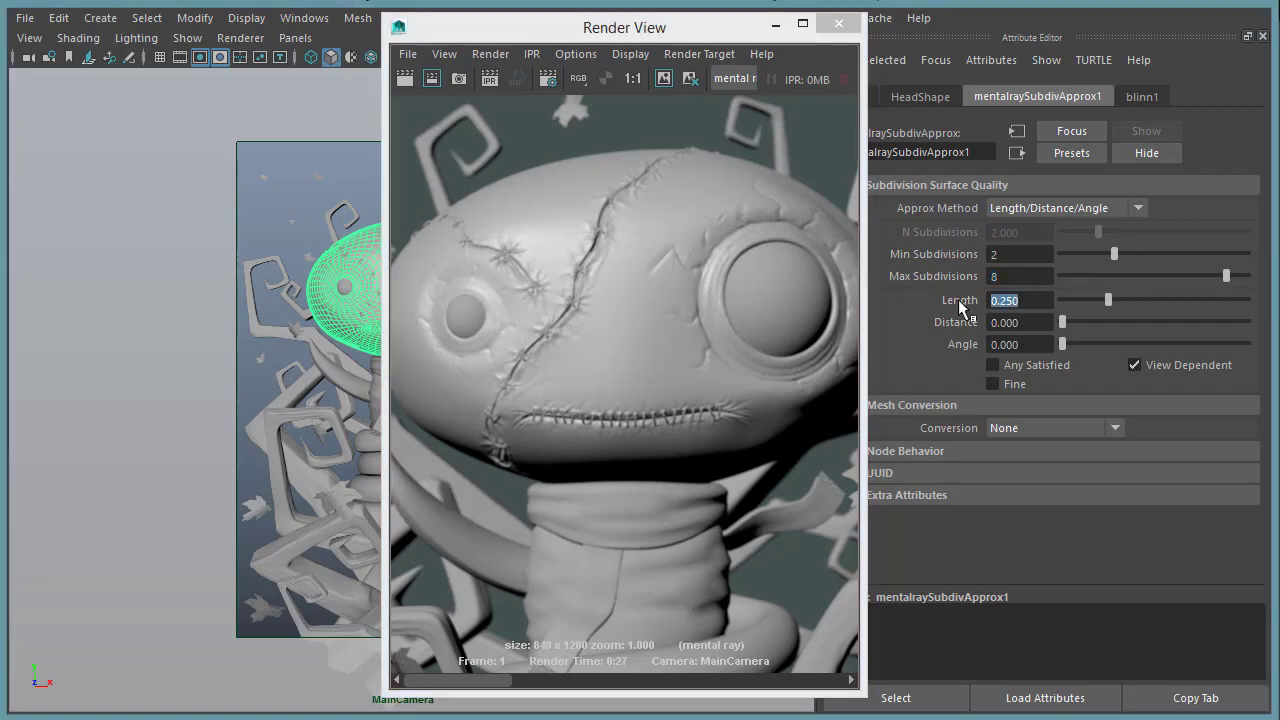
left_click(662, 79)
type("2")
key("Return")
left_click(403, 79)
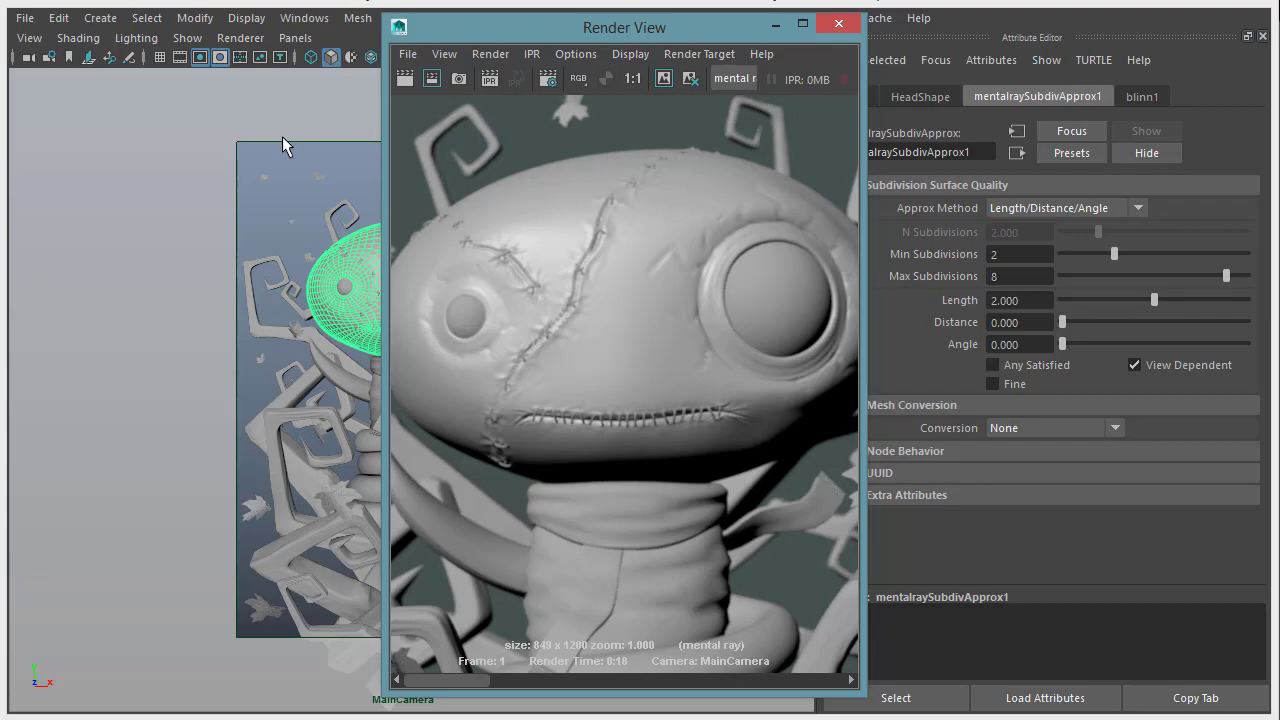
- Set the subdivision Length to 0.1 and re-render the head
mouse_move(438, 683)
left_mouse_down()
mouse_move(556, 690)
mouse_move(432, 697)
left_mouse_up()
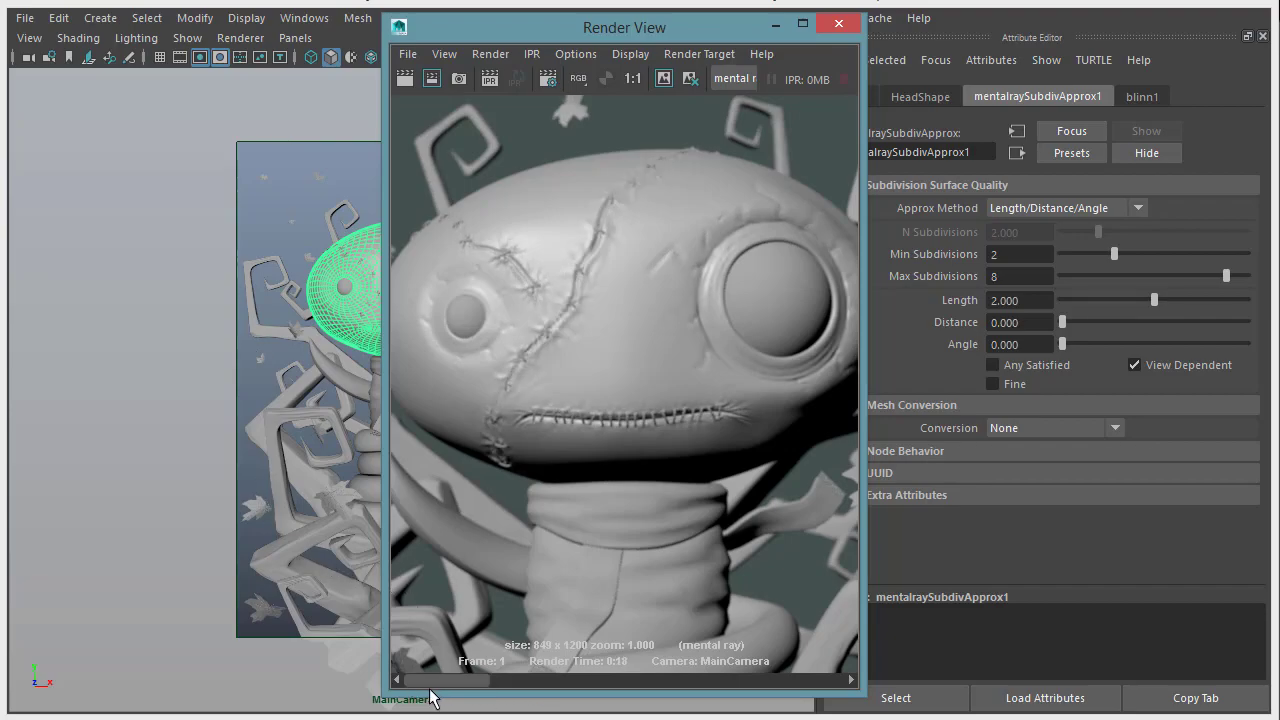
left_click(1022, 300)
key("BackSpace")
type(".1")
key("Return")
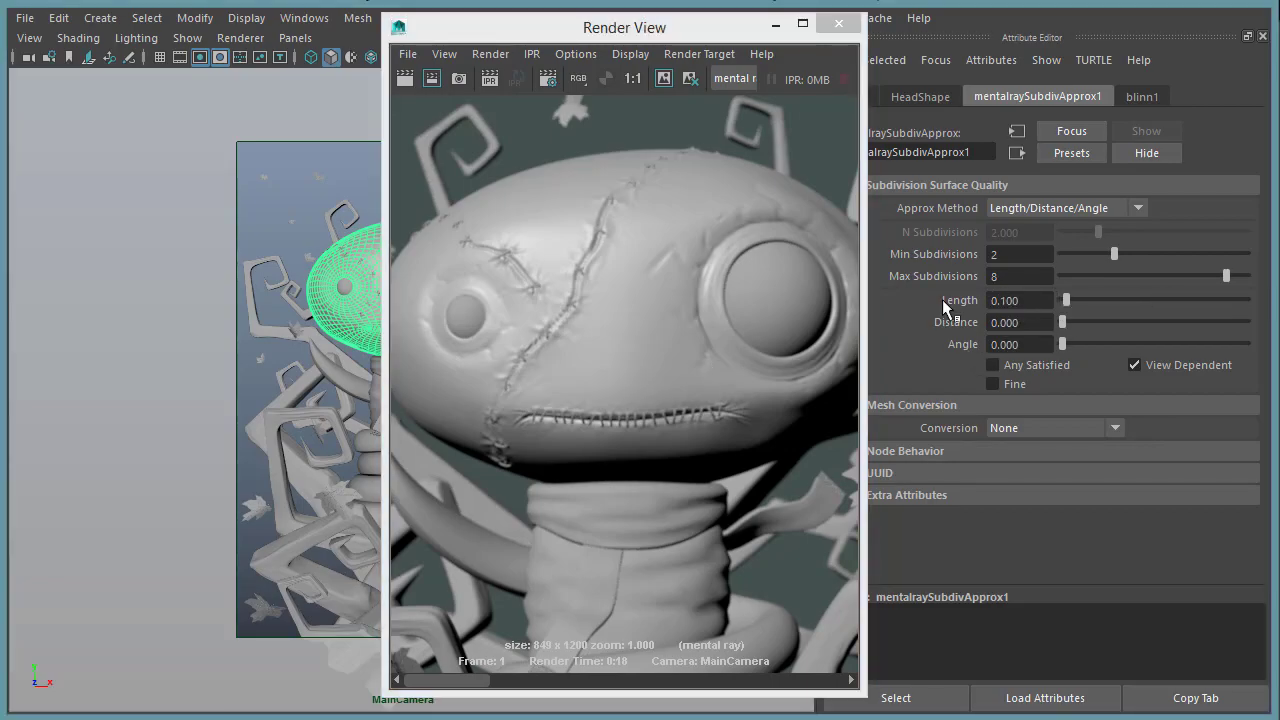
left_click(406, 80)
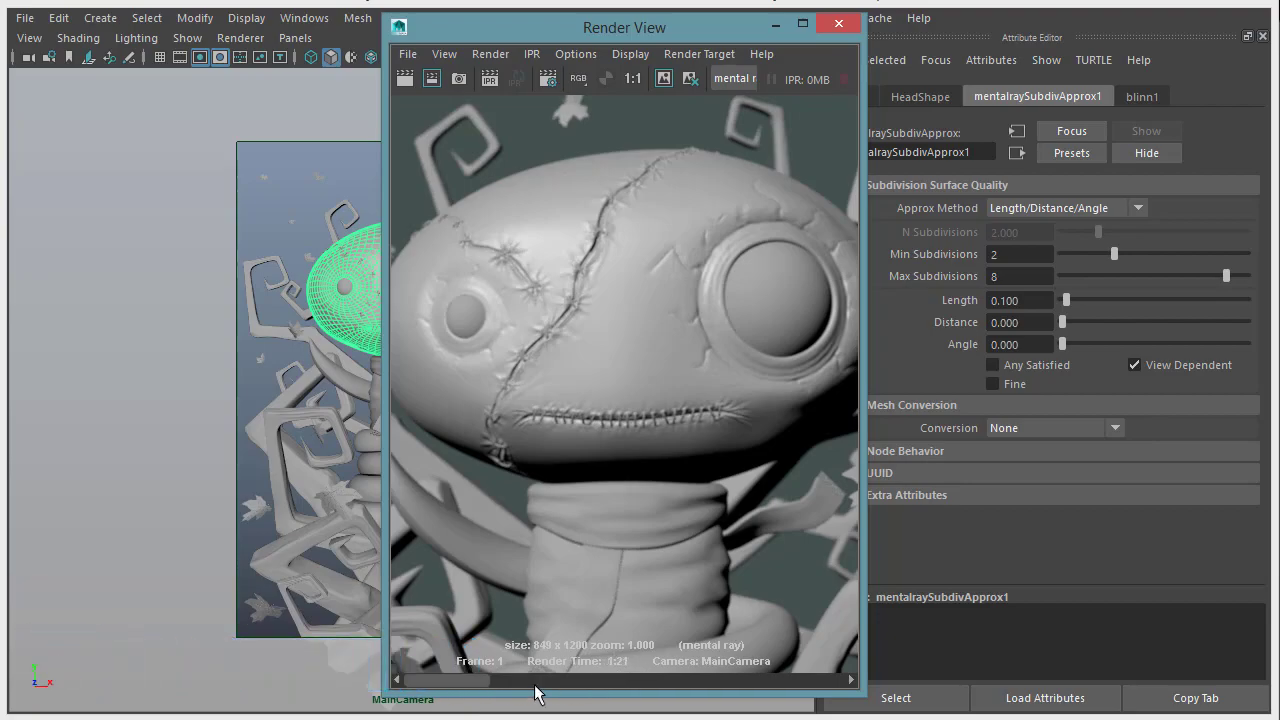
- Compare the fine detail and render time of the Length 0.1 render with the stored renders
left_click_drag(573, 684, 486, 677)
left_click(571, 682)
left_click(470, 682)
left_click(580, 682)
left_click(474, 682)
left_click_drag(471, 684, 452, 703)
- Set the Min Subdivisions of the head's subdivision approximation to 0
left_click(1011, 256)
type("0")
key("Return")
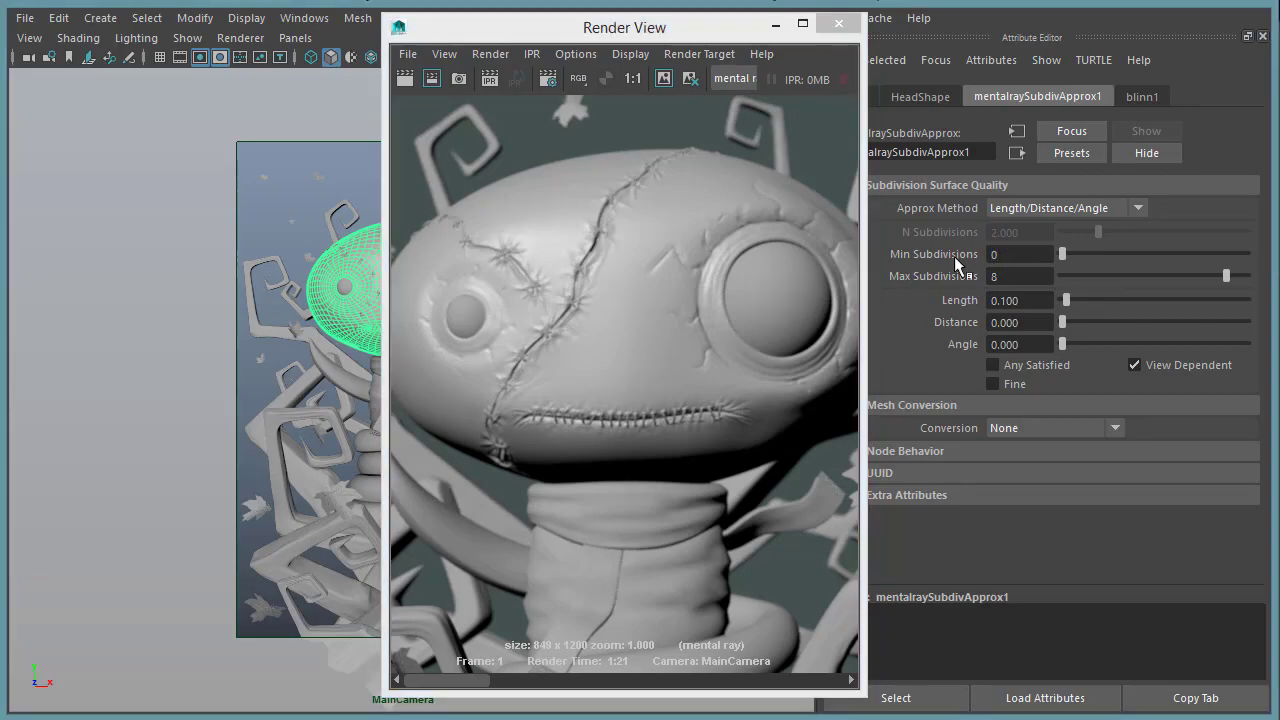
- Remove unneeded stored renders from the Render View, including the one showing the smooth head without displacement
scroll(612, 470, "down", 4)
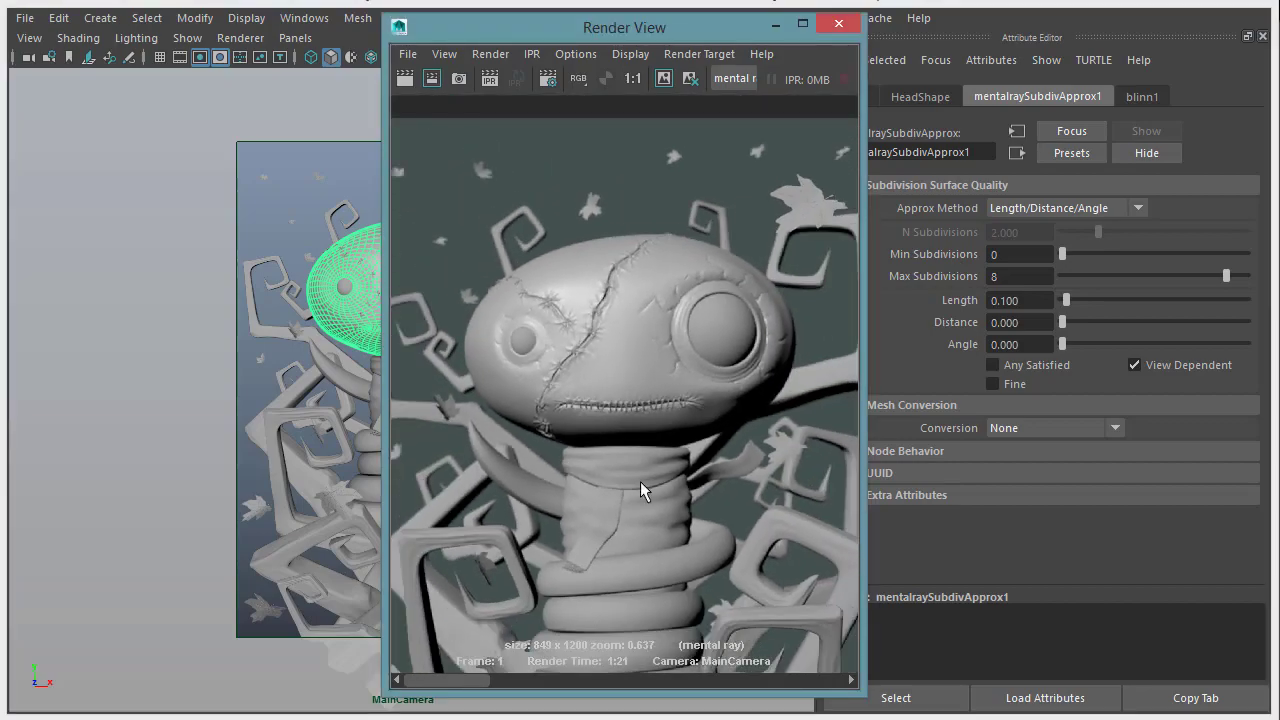
scroll(677, 463, "up", 2)
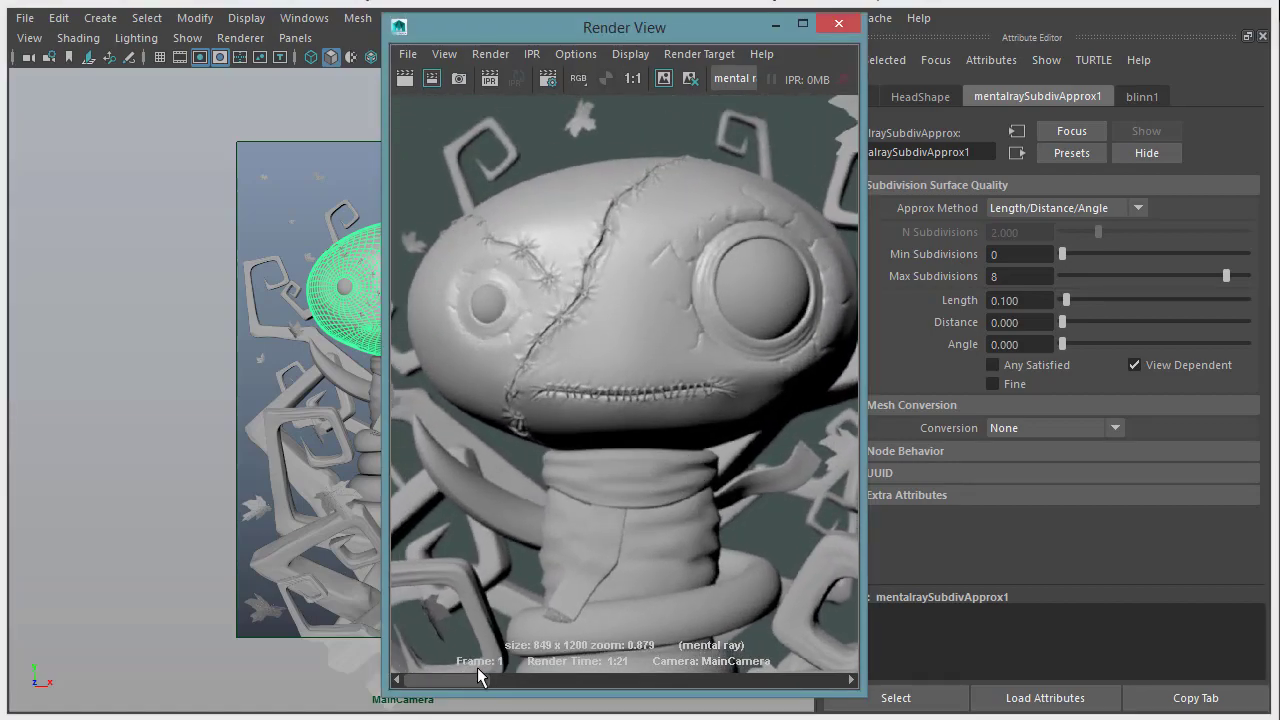
left_click_drag(477, 684, 646, 684)
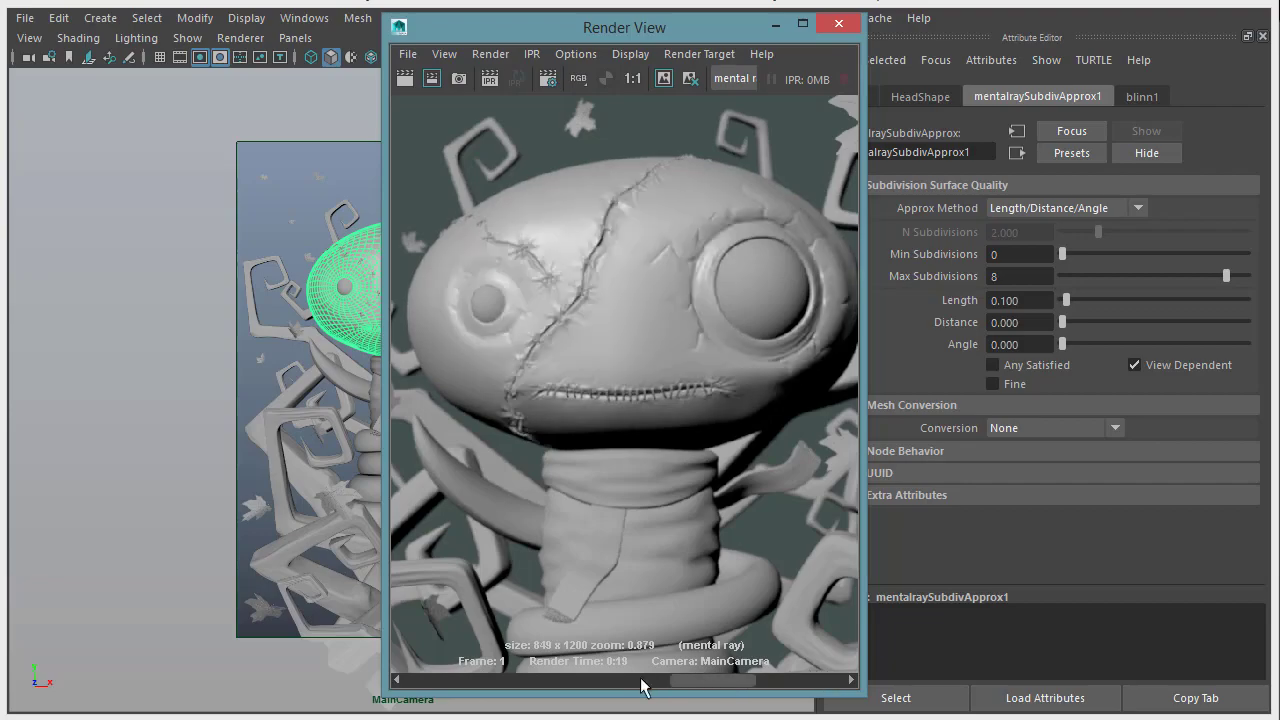
left_click(689, 79)
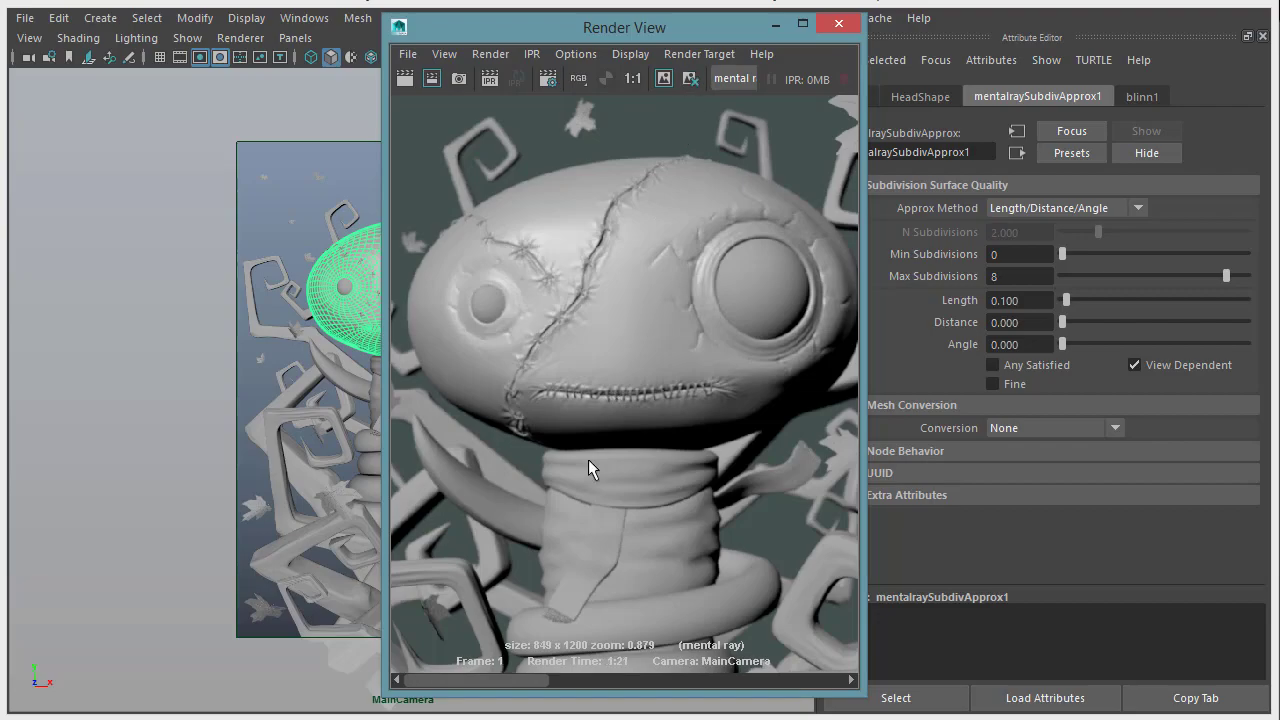
left_click_drag(510, 683, 818, 682)
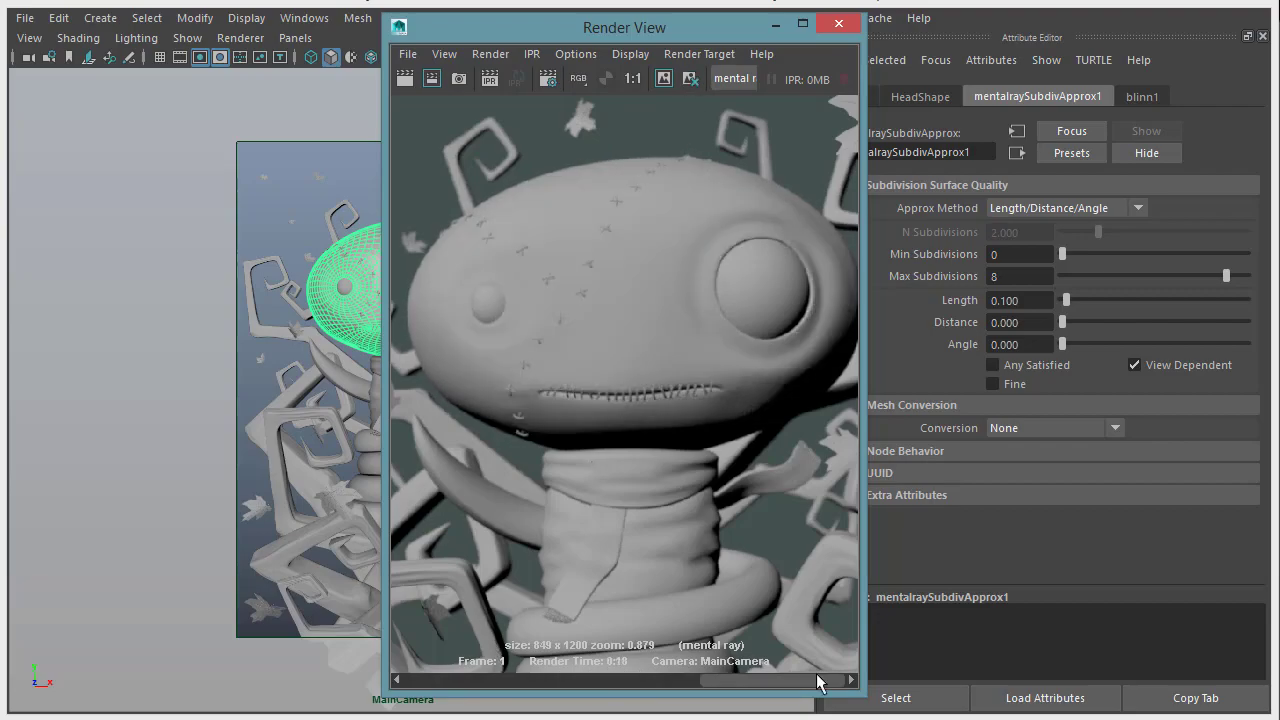
left_click(690, 80)
- Switch repeatedly between the remaining stored renders to compare the head's scars, mouth stitches, eye-socket creases and render times
mouse_move(663, 686)
left_mouse_down()
mouse_move(470, 693)
mouse_move(678, 692)
left_mouse_up()
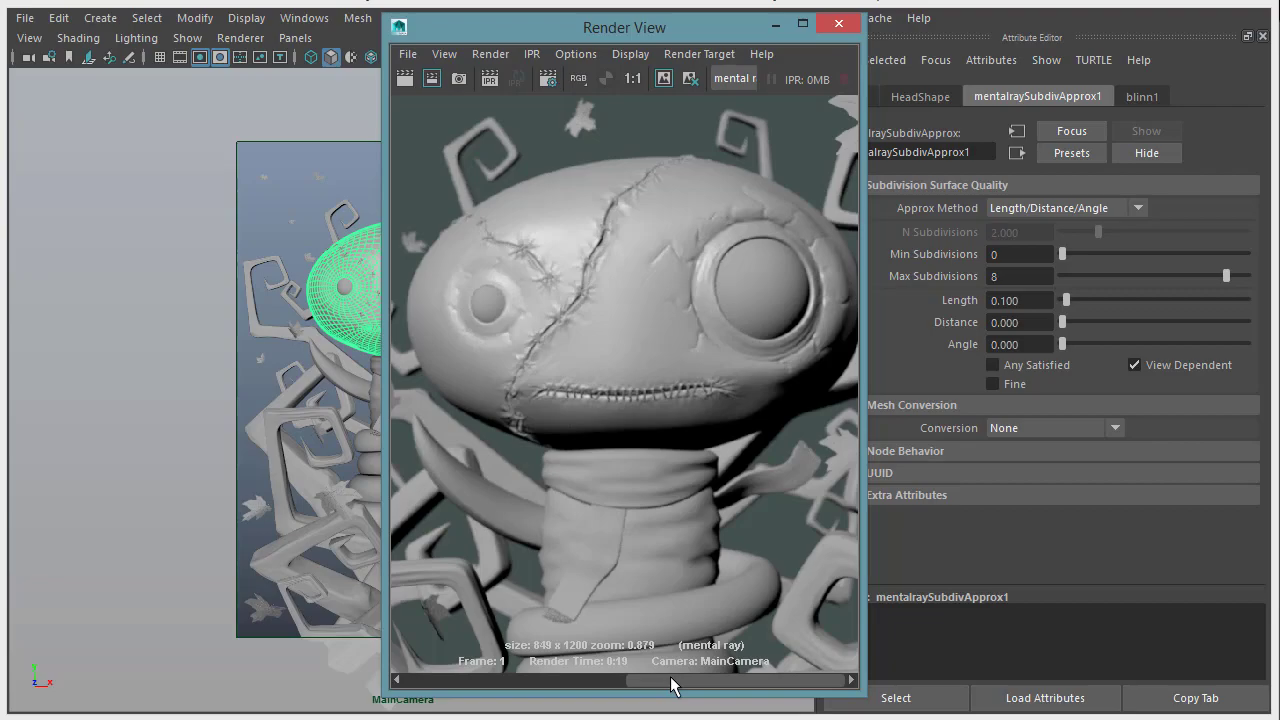
left_click(482, 685)
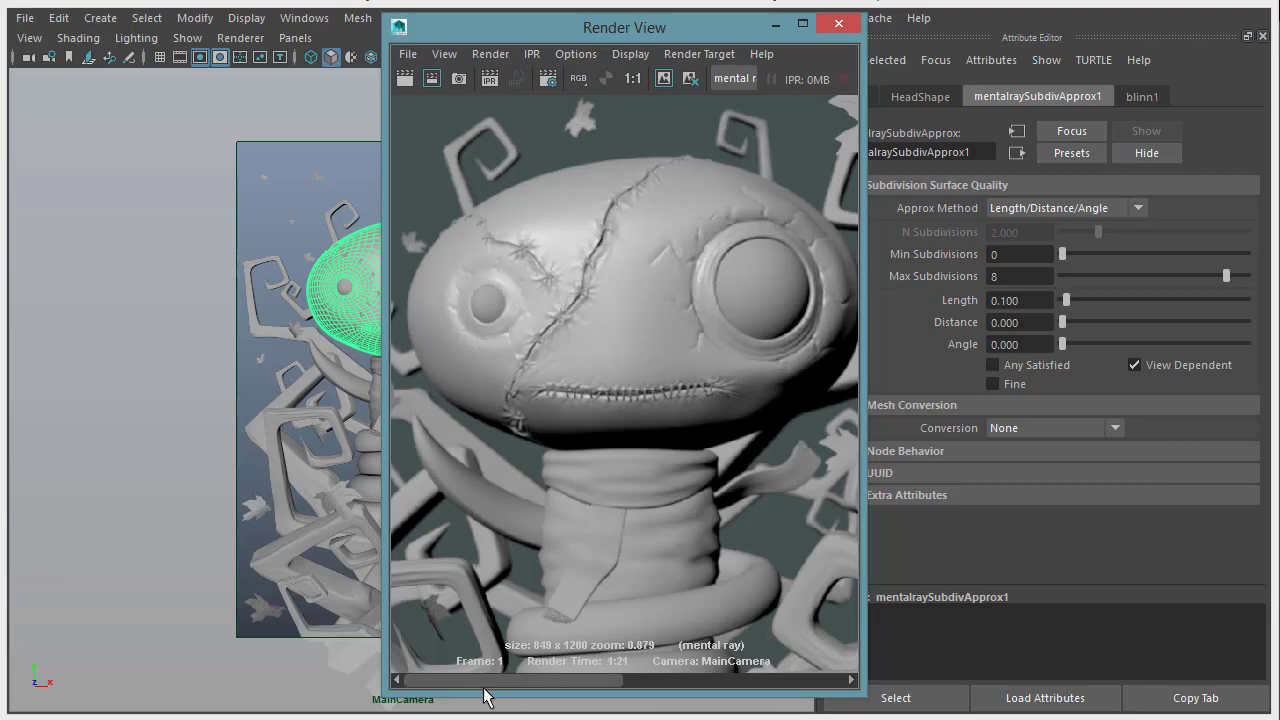
left_click_drag(486, 685, 608, 685)
left_click(480, 685)
left_click(740, 680)
left_click(609, 682)
left_click(663, 682)
left_click(630, 682)
left_click(750, 680)
left_click(617, 682)
left_click(751, 680)
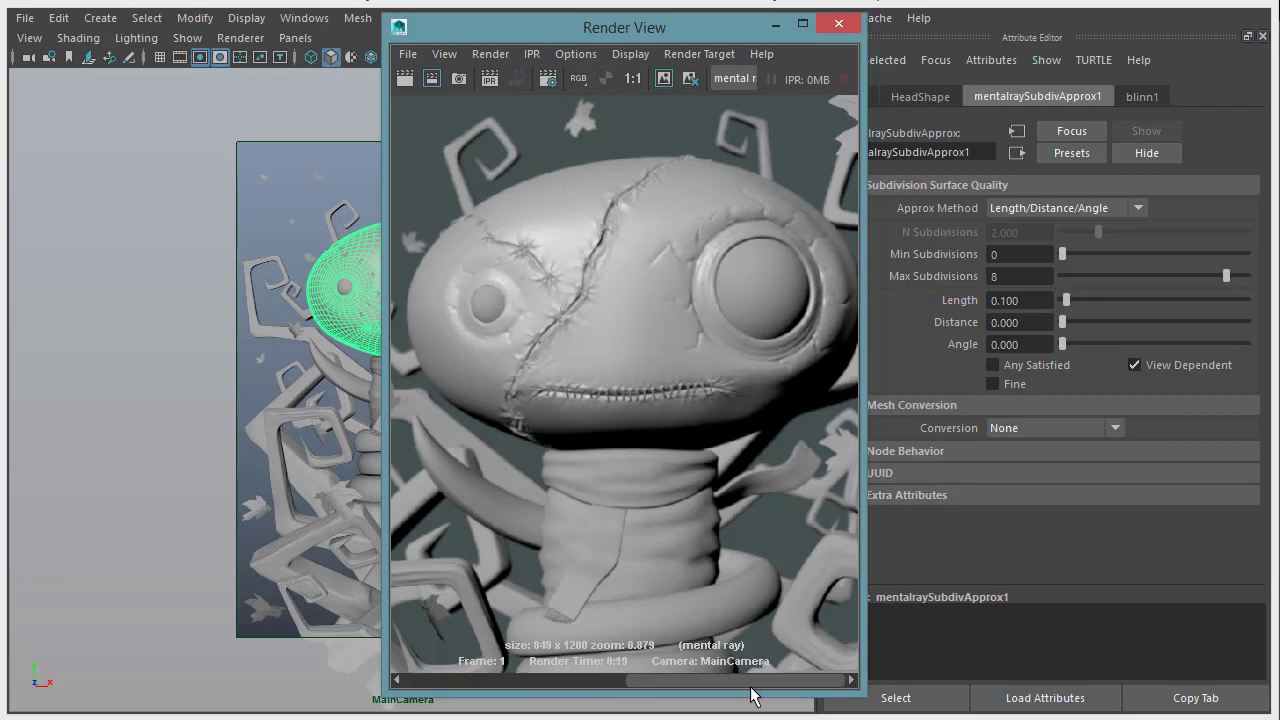
left_click(600, 681)
left_click(751, 682)
left_click(526, 682)
left_click(790, 682)
left_click(600, 682)
left_click(745, 682)
left_click(540, 682)
left_click(800, 682)
left_click(520, 682)
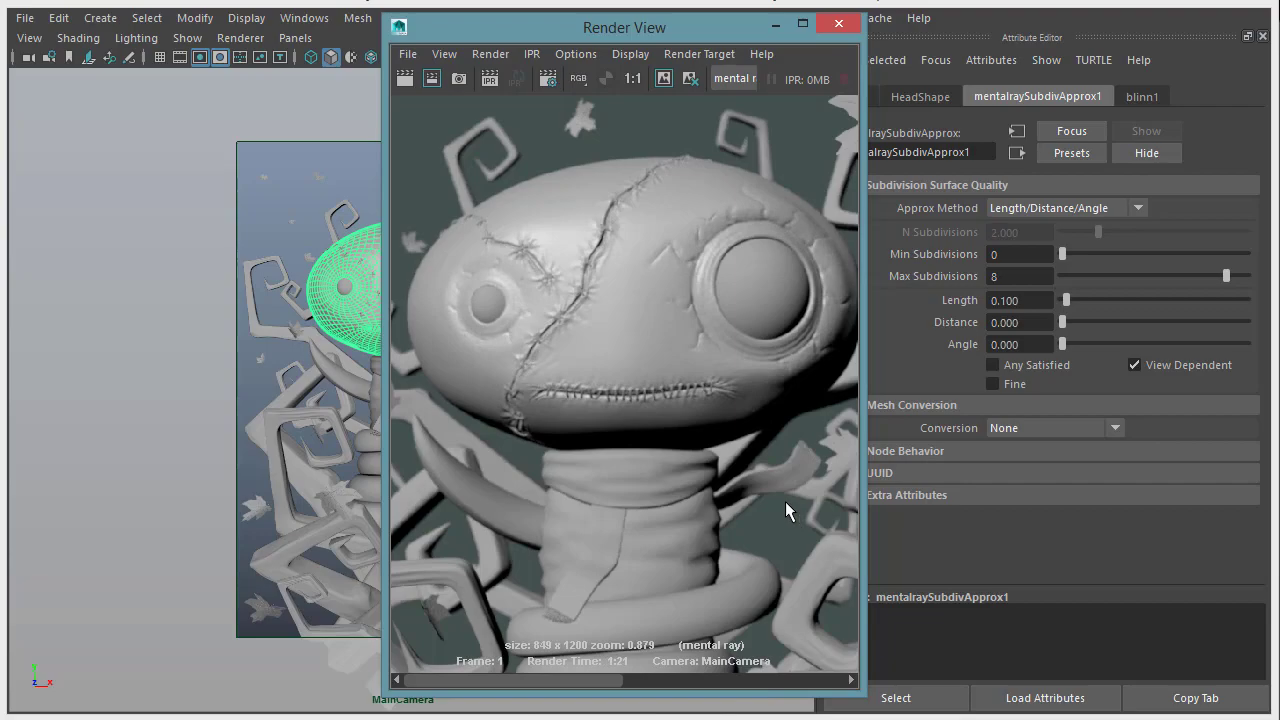